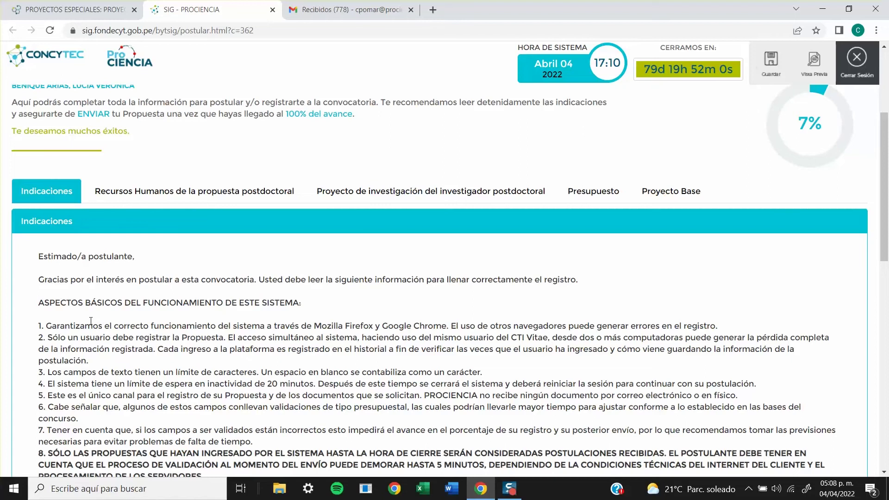
# Review the Indicaciones for the application, from the basic system aspects through to the support contacts and sworn declaration
pyautogui.scroll(-7, 91, 320)
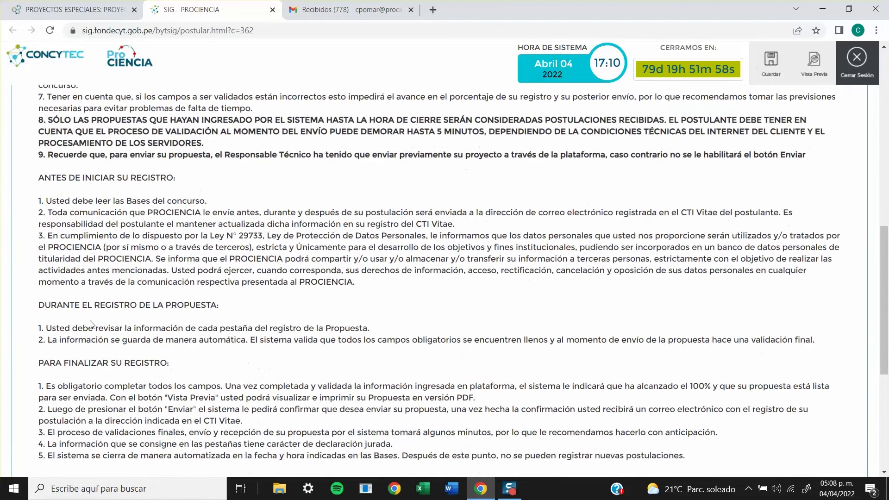
pyautogui.scroll(-2, 91, 324)
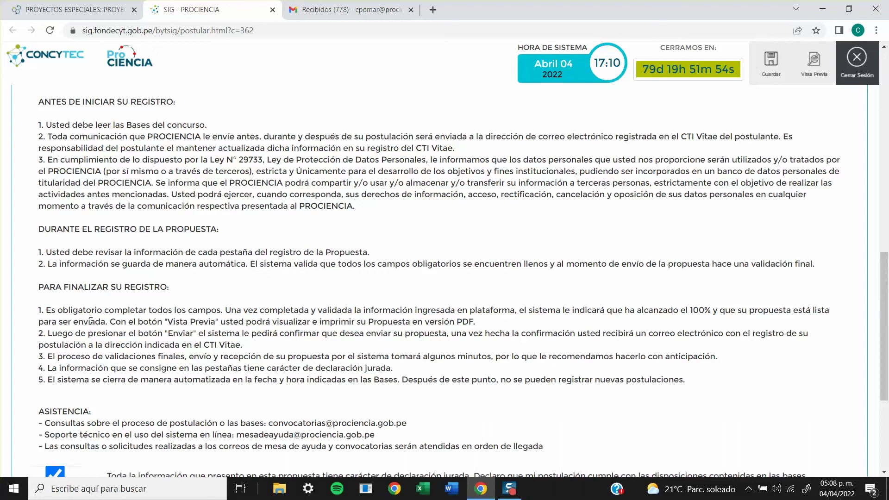
pyautogui.scroll(-2, 90, 321)
pyautogui.scroll(10, 90, 320)
pyautogui.scroll(-2, 91, 320)
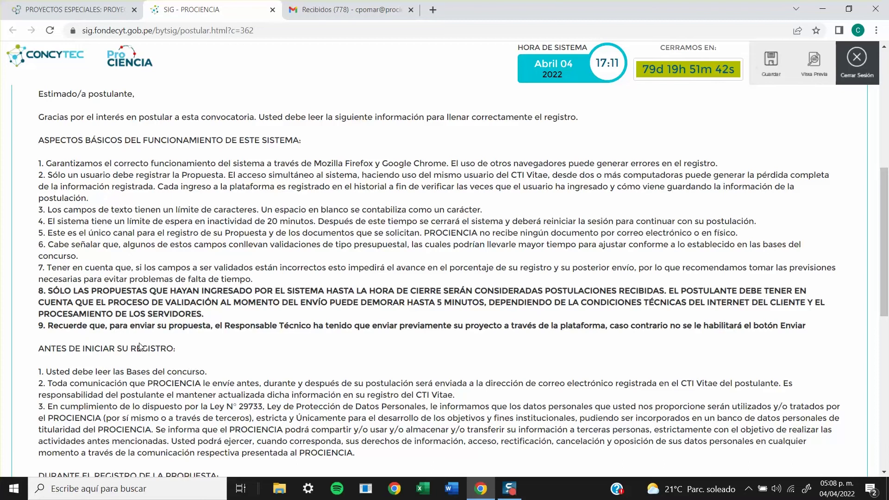
pyautogui.scroll(-6, 140, 347)
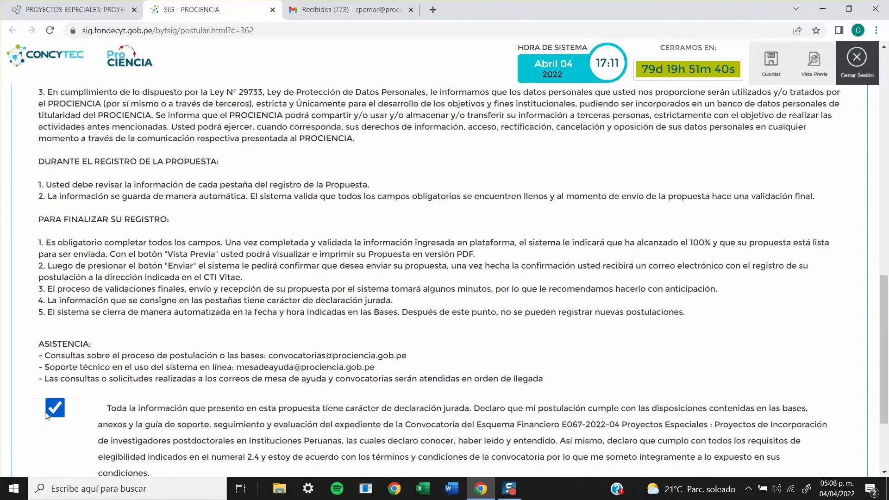
# Clear the acceptance of the sworn declaration below the instructions and accept it again
pyautogui.click(51, 410)
pyautogui.scroll(-2, 47, 414)
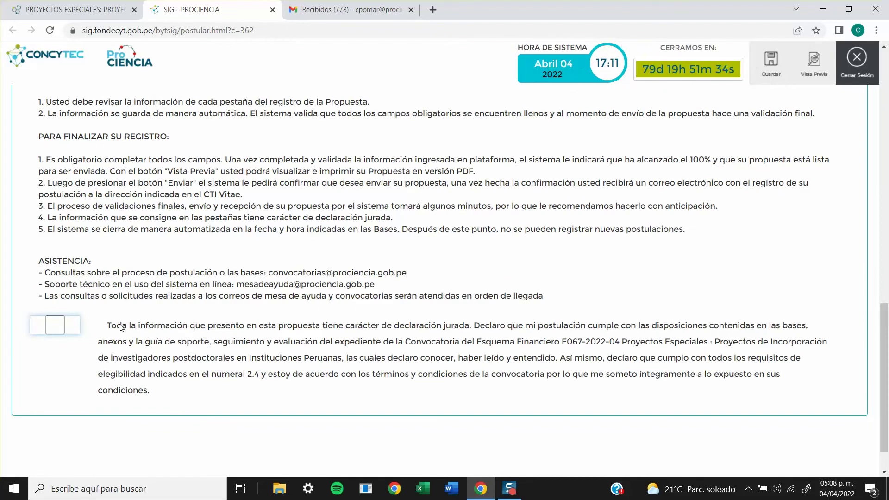
pyautogui.click(51, 329)
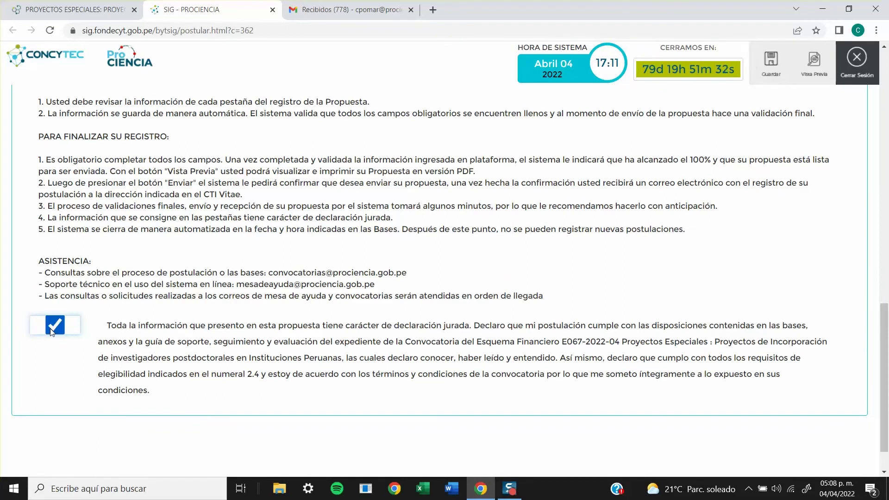
# In Recursos Humanos de la propuesta postdoctoral, re-enter the DNI of the base project's Responsable Técnico and look up that person
pyautogui.scroll(10, 421, 227)
pyautogui.scroll(4, 421, 227)
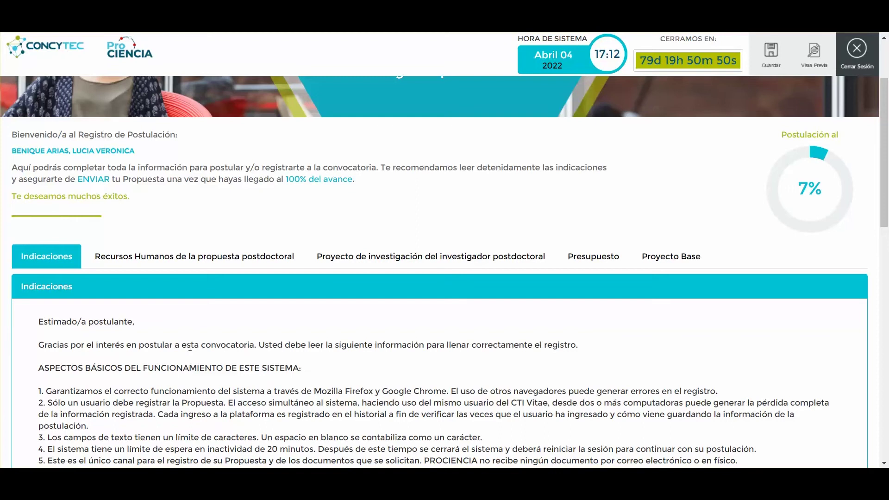
pyautogui.click(210, 270)
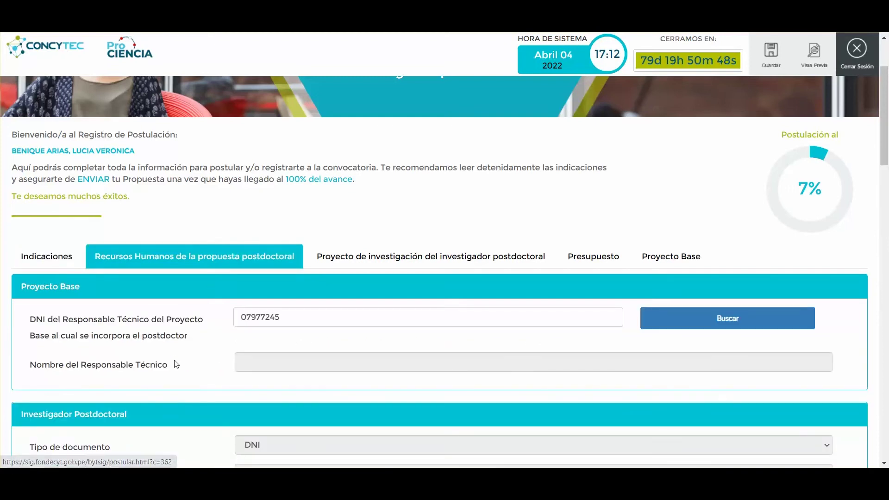
pyautogui.doubleClick(260, 317)
pyautogui.moveTo(259, 317); pyautogui.dragTo(220, 317)
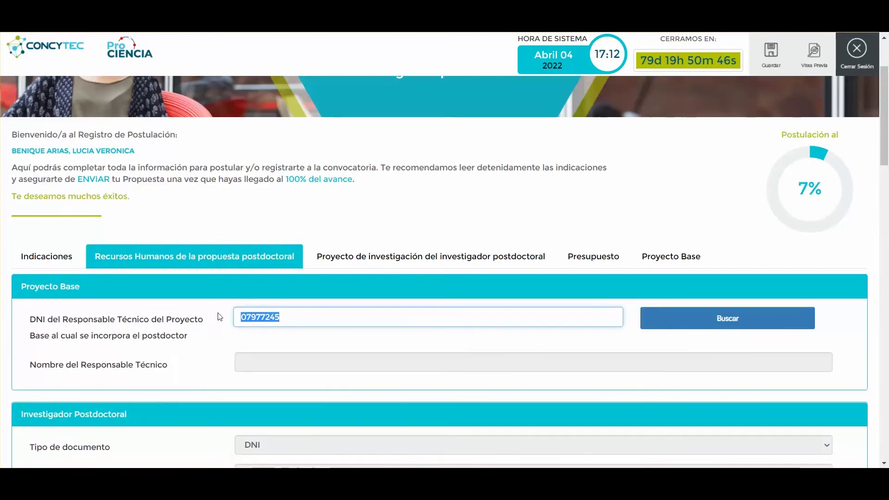
pyautogui.press('BackSpace')
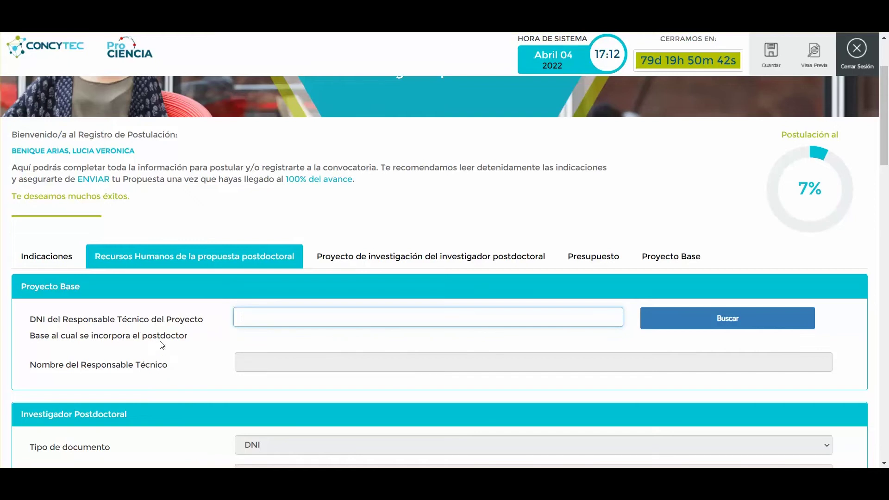
pyautogui.click(244, 318)
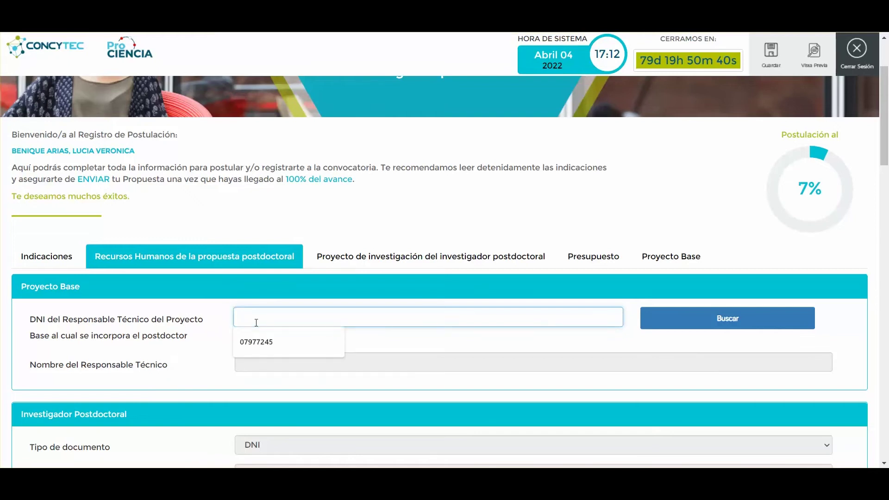
pyautogui.click(257, 342)
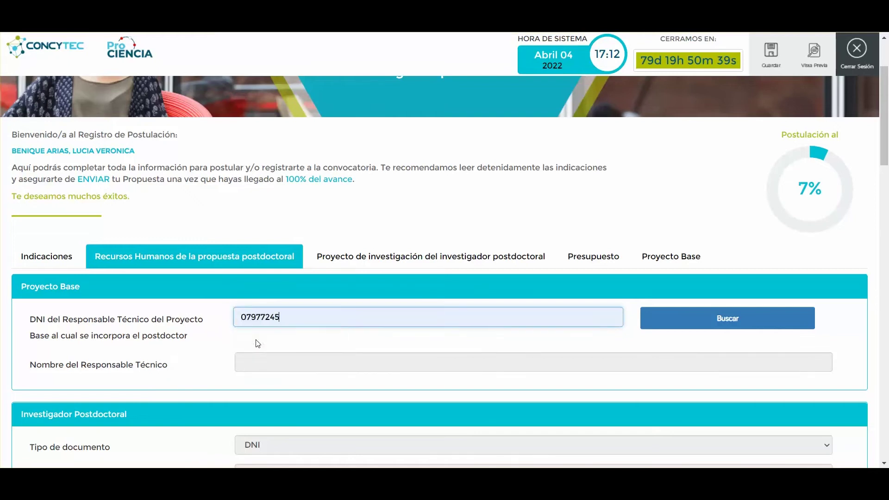
pyautogui.click(713, 317)
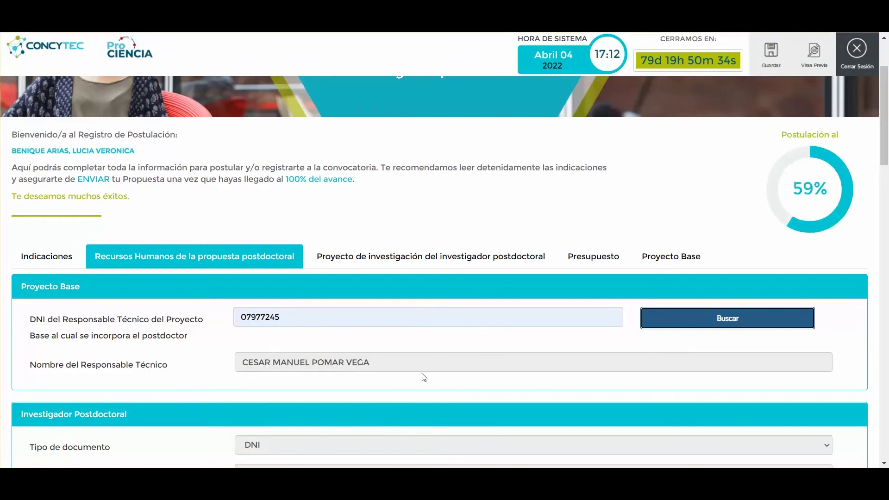
# Look through the Proyecto Base sections Información del Postulante, Propuesta Técnica and Recursos Humanos
pyautogui.scroll(-3, 423, 377)
pyautogui.scroll(2, 421, 373)
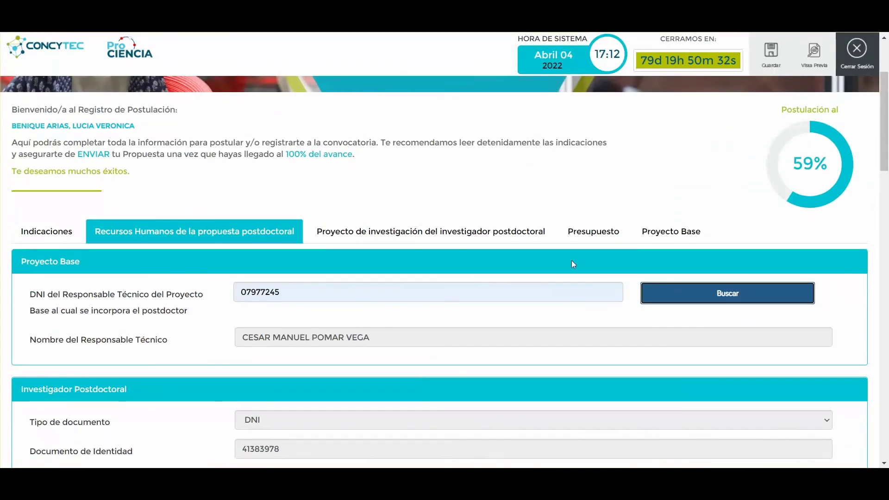
pyautogui.click(656, 248)
pyautogui.scroll(-2, 414, 389)
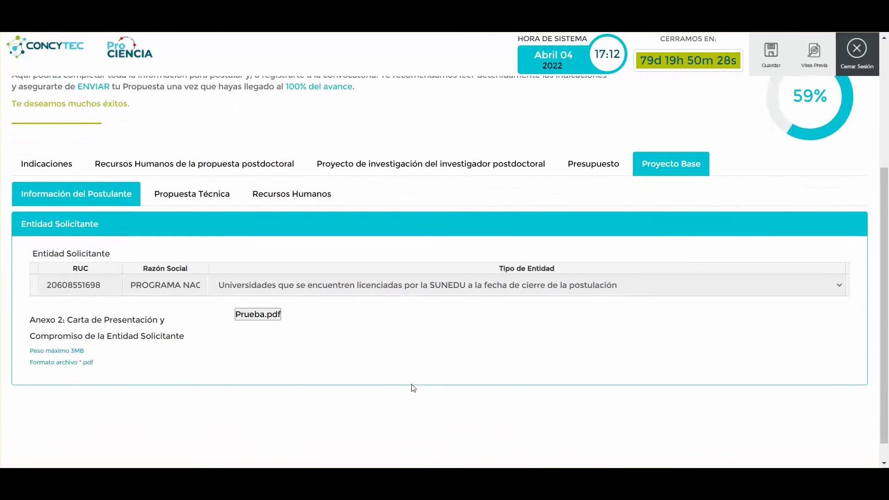
pyautogui.scroll(-1, 413, 388)
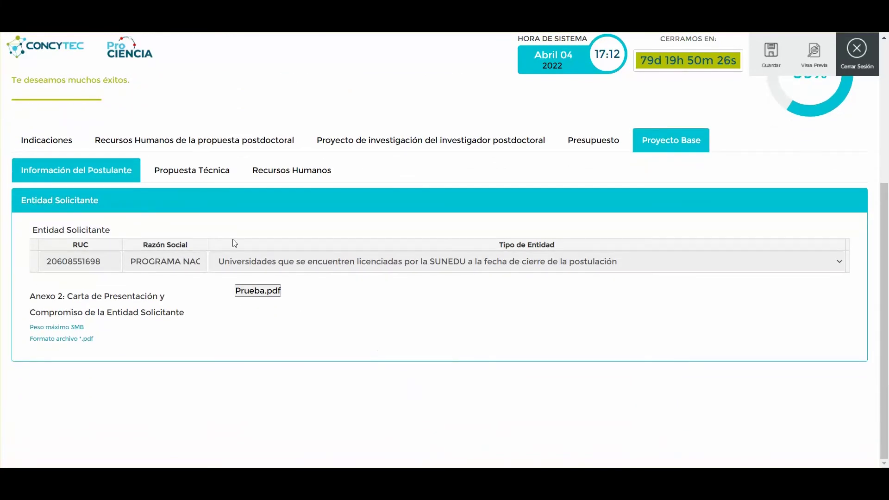
pyautogui.click(192, 179)
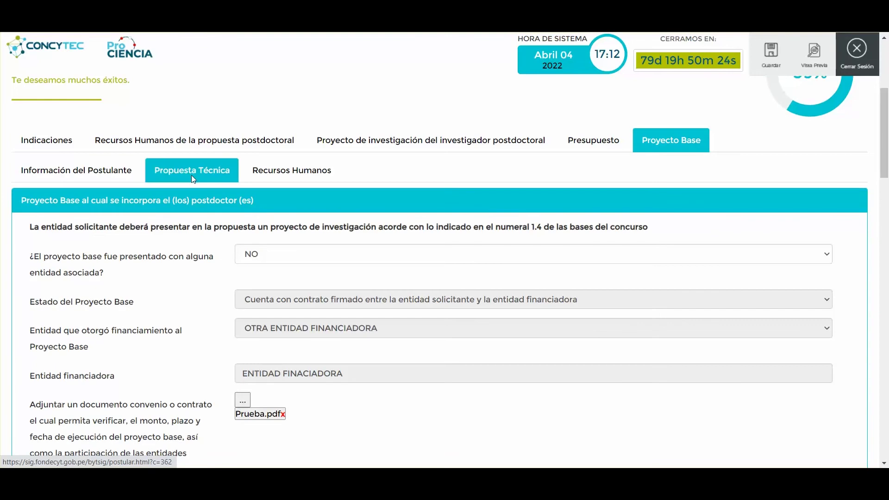
pyautogui.click(257, 175)
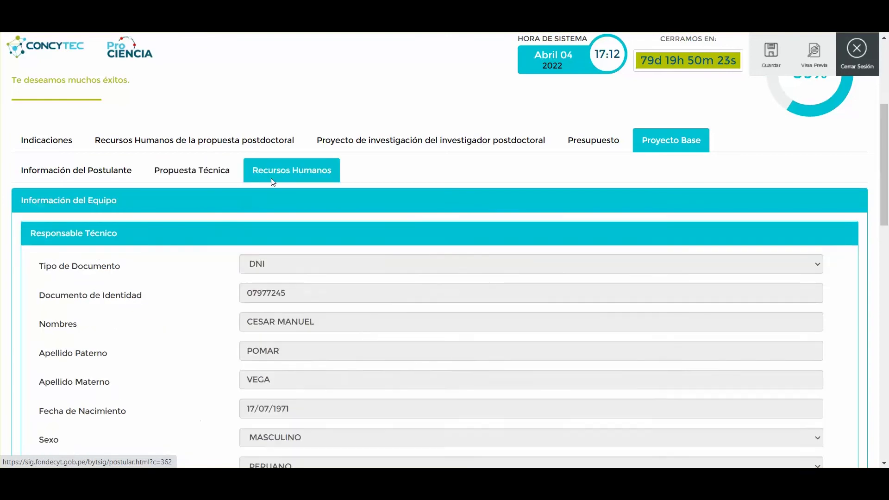
pyautogui.click(195, 174)
pyautogui.click(117, 181)
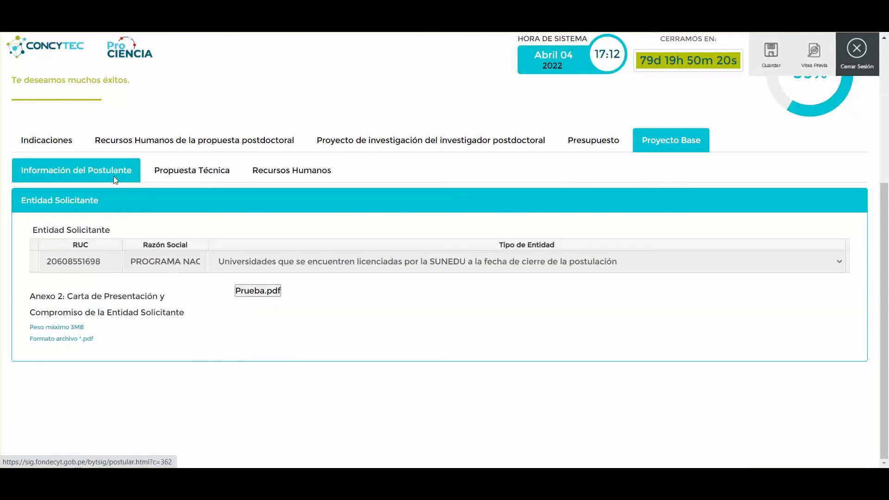
# Examine the base project's Propuesta Técnica down to its Memoria Científica-Técnica, and return to Información del Postulante
pyautogui.click(164, 182)
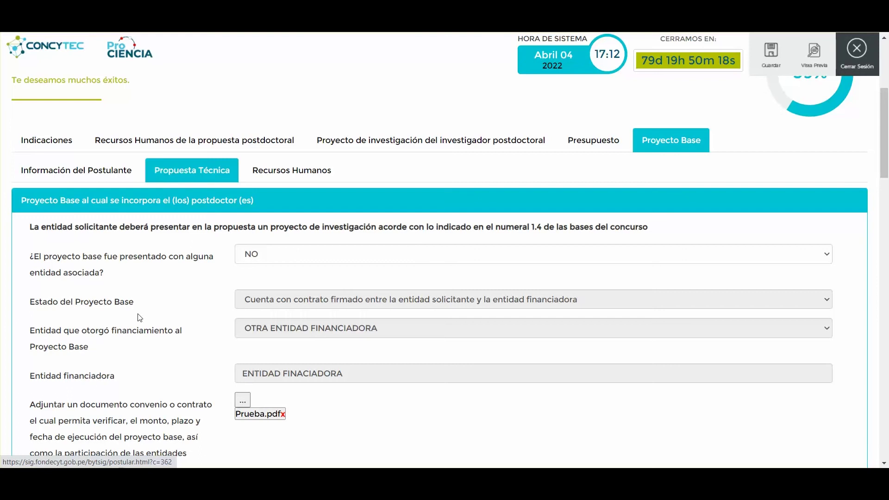
pyautogui.scroll(-6, 140, 317)
pyautogui.scroll(-10, 141, 317)
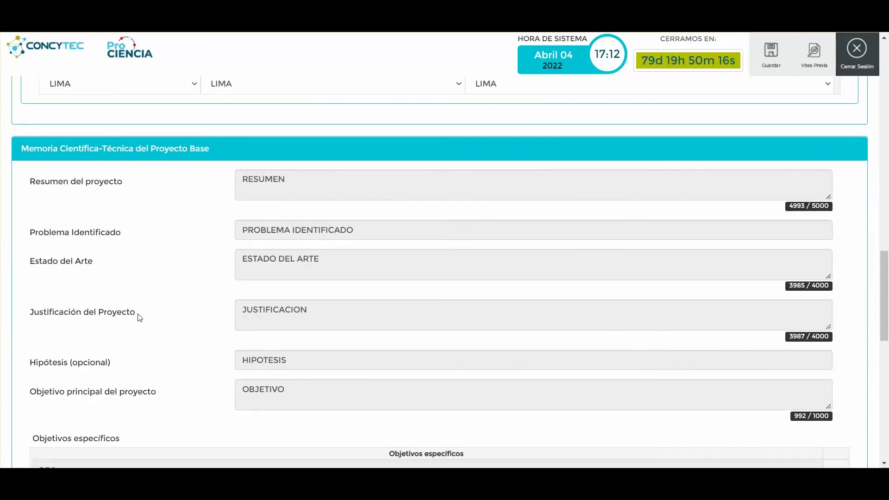
pyautogui.scroll(-1, 300, 195)
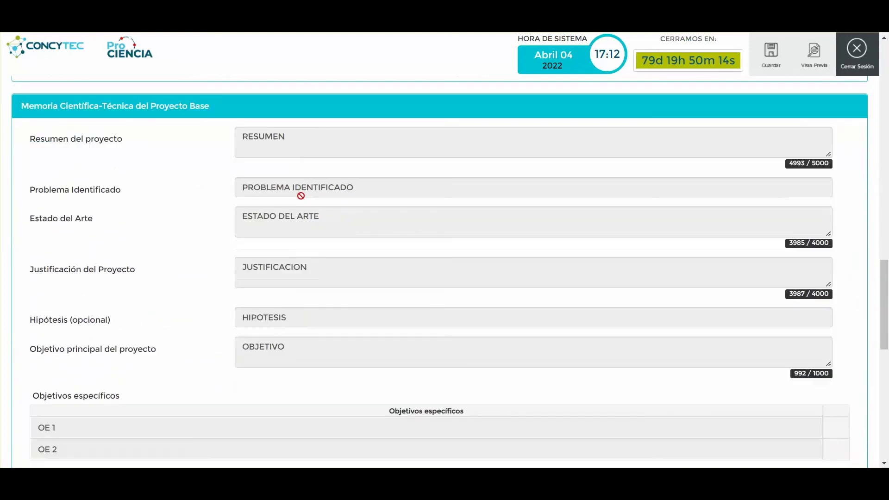
pyautogui.scroll(7, 319, 180)
pyautogui.scroll(10, 331, 167)
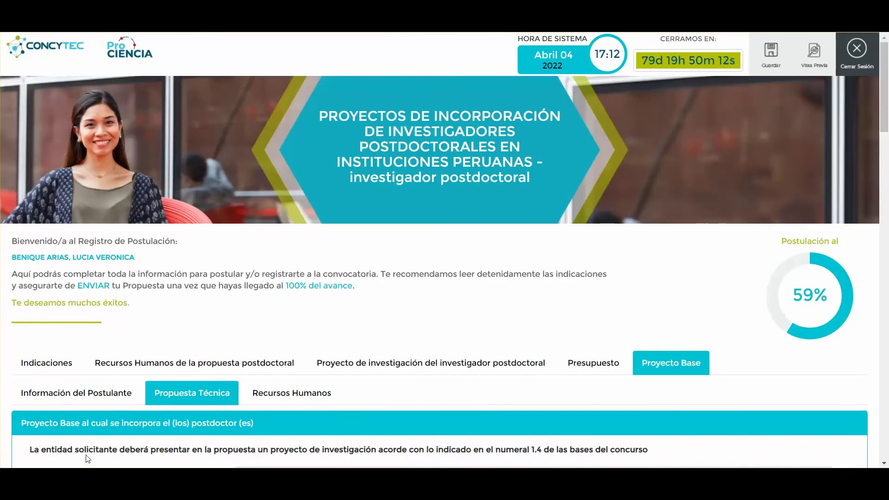
pyautogui.click(88, 401)
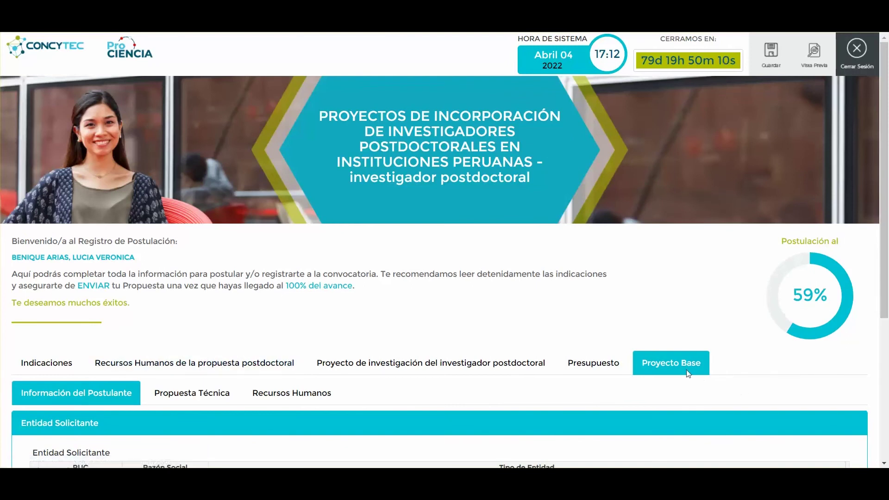
pyautogui.scroll(-3, 688, 374)
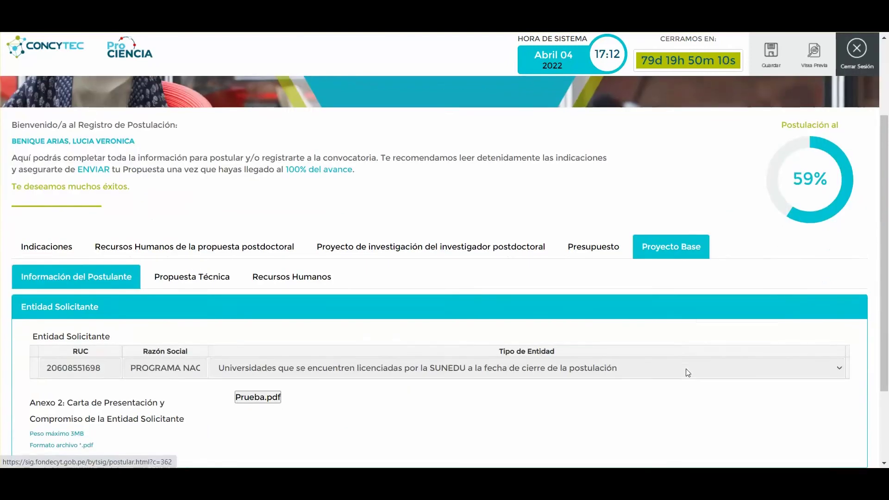
# In the Investigador Postdoctoral data under Recursos Humanos, try SI for the disability question and set the answer to NO
pyautogui.click(155, 243)
pyautogui.scroll(-2, 198, 325)
pyautogui.scroll(-5, 198, 325)
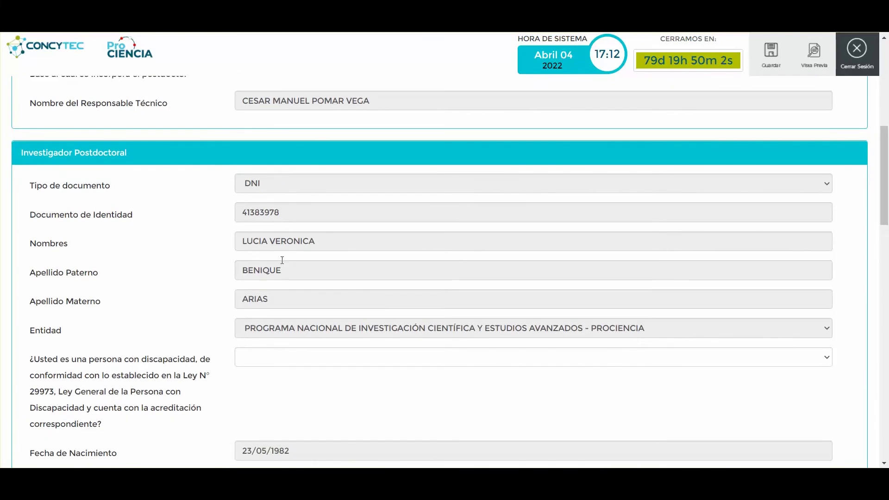
pyautogui.scroll(-3, 215, 393)
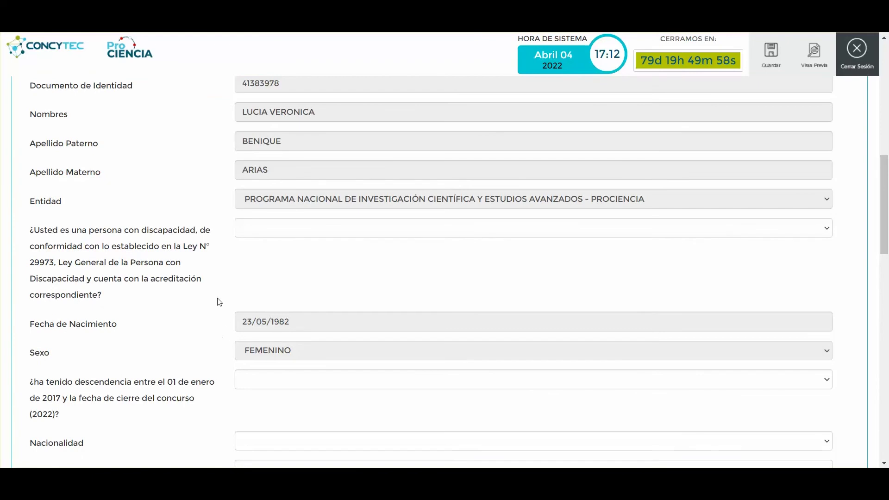
pyautogui.click(264, 229)
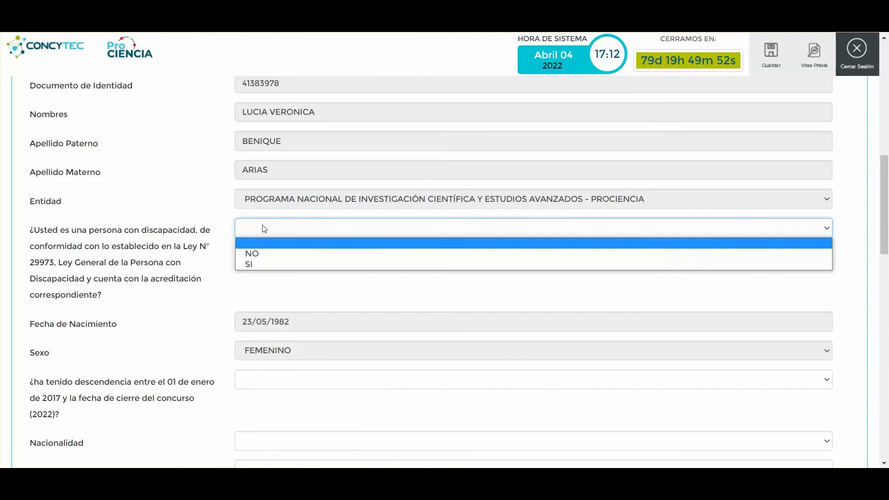
pyautogui.click(259, 266)
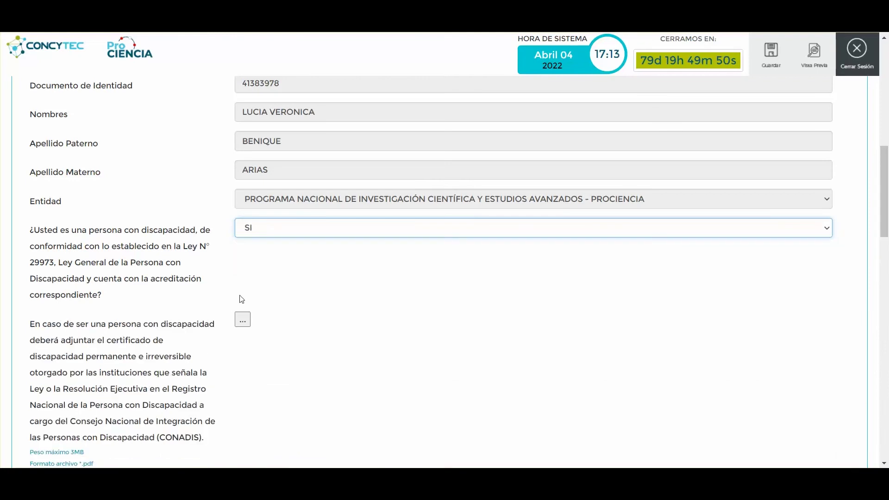
pyautogui.click(284, 233)
pyautogui.click(284, 242)
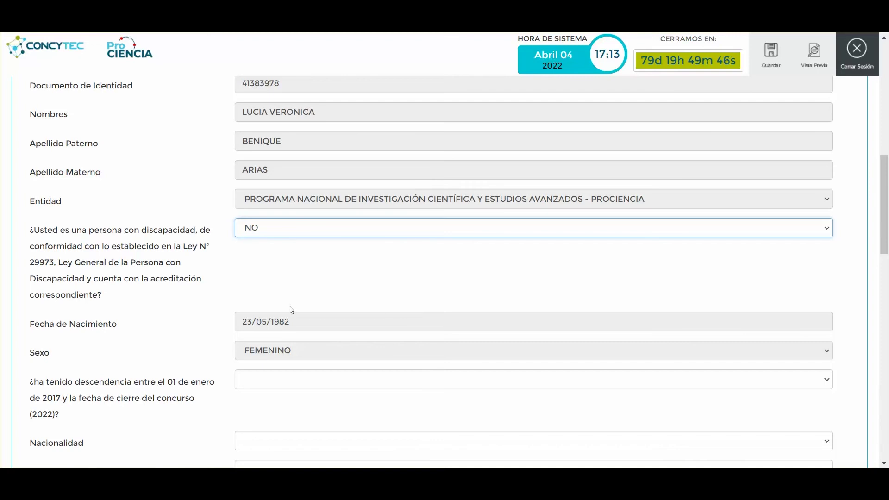
# Try SI for the question about having had children since 01 de enero de 2017, and set the answer to NO
pyautogui.scroll(-2, 291, 311)
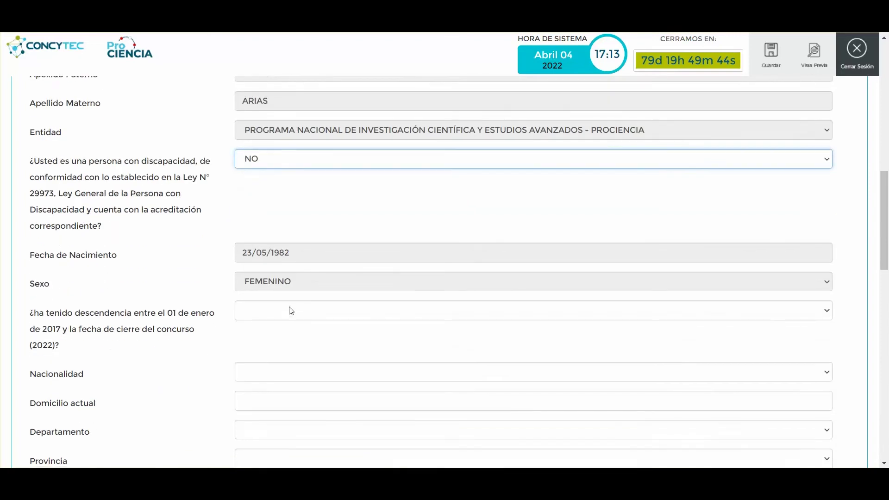
pyautogui.scroll(-1, 291, 311)
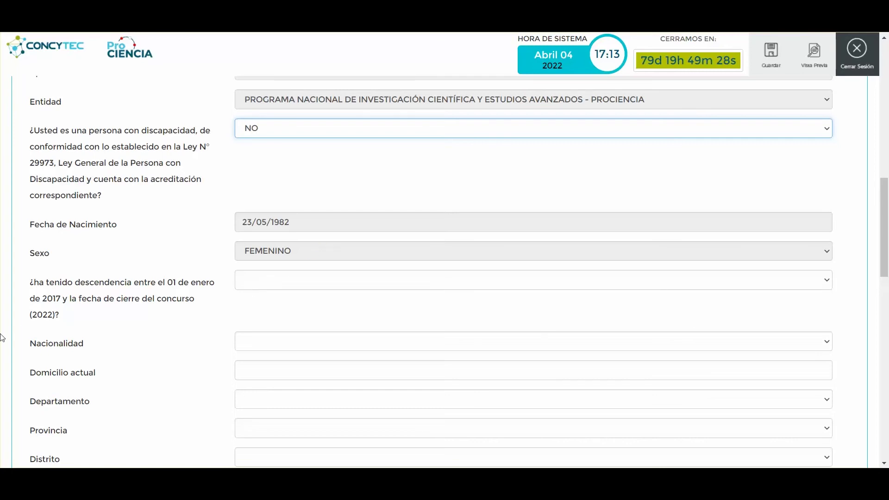
pyautogui.click(288, 284)
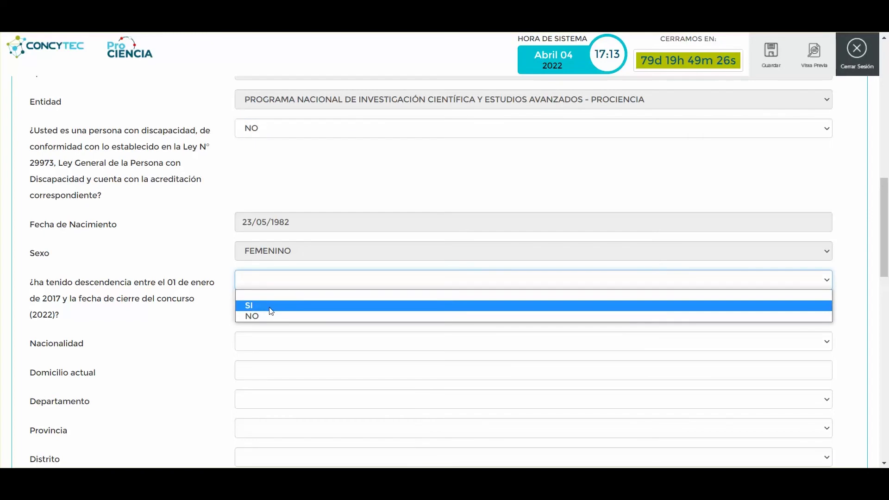
pyautogui.click(270, 306)
pyautogui.click(282, 280)
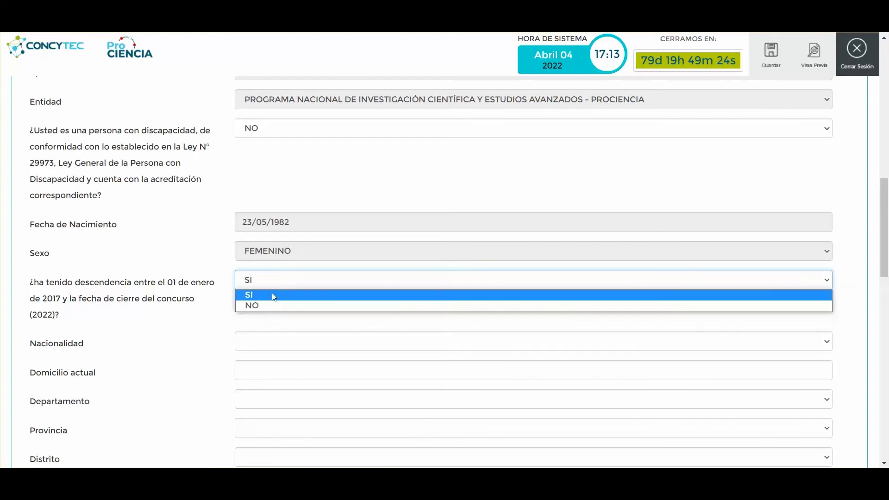
pyautogui.click(266, 313)
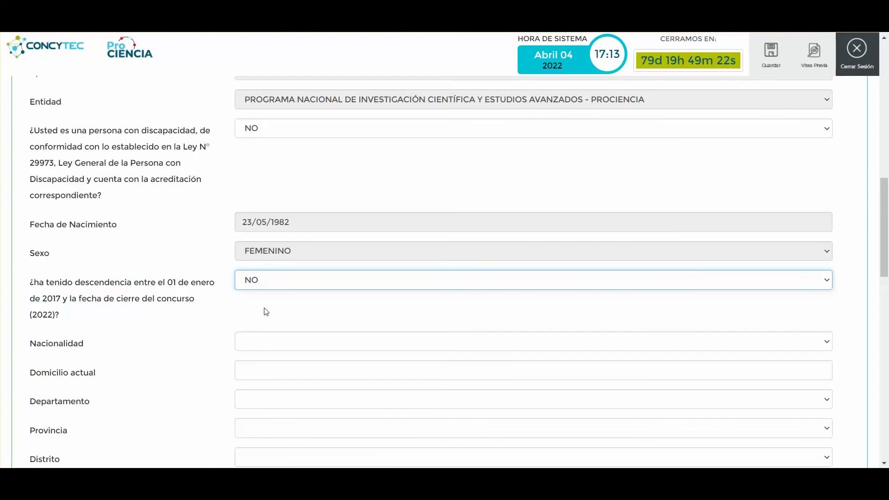
# Set the researcher's Nacionalidad to PERUANO and fill in Domicilio actual with the placeholder text DOMICILIO ACTUAL
pyautogui.scroll(-1, 266, 311)
pyautogui.click(272, 293)
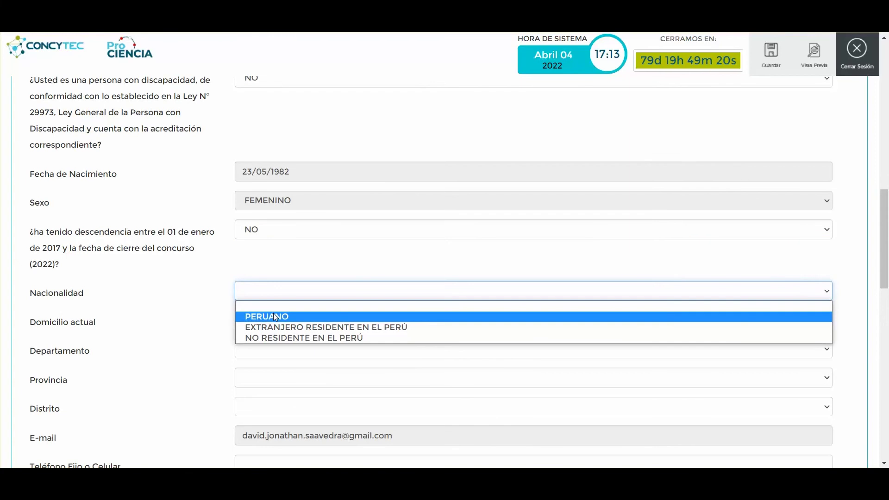
pyautogui.click(274, 316)
pyautogui.click(274, 316)
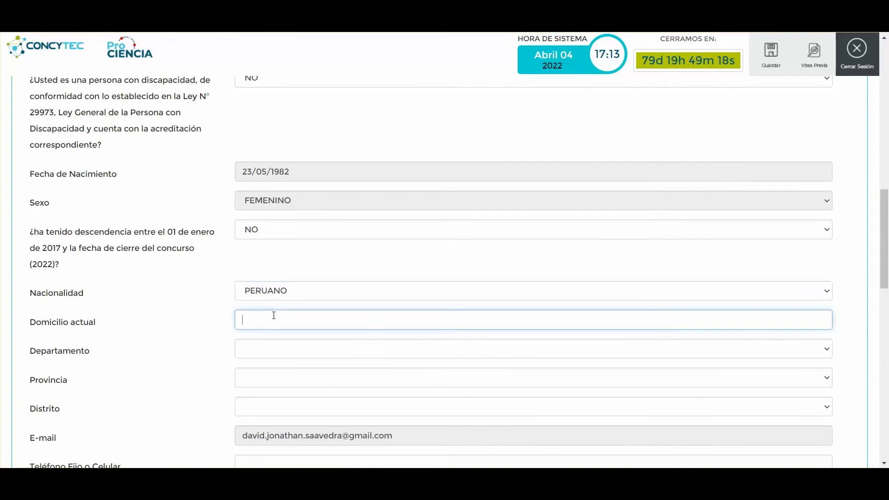
pyautogui.write('DOMICILIO ')
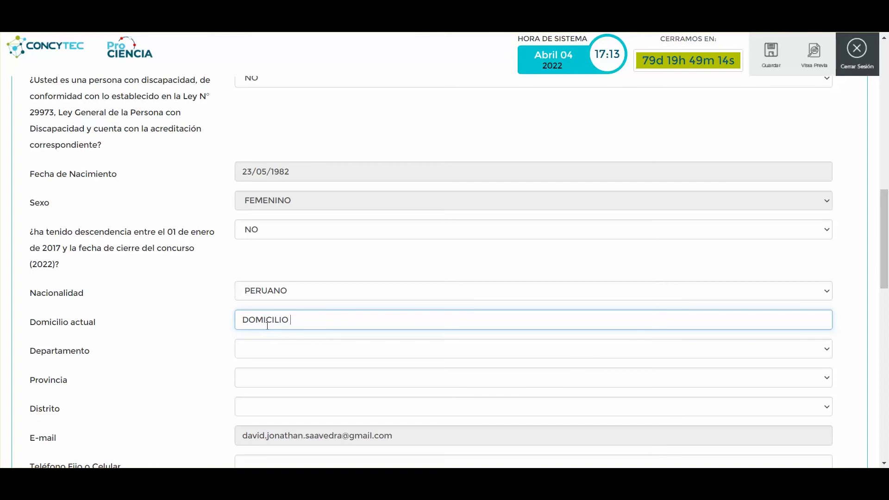
pyautogui.write('ACTUAL')
pyautogui.press('Tab')
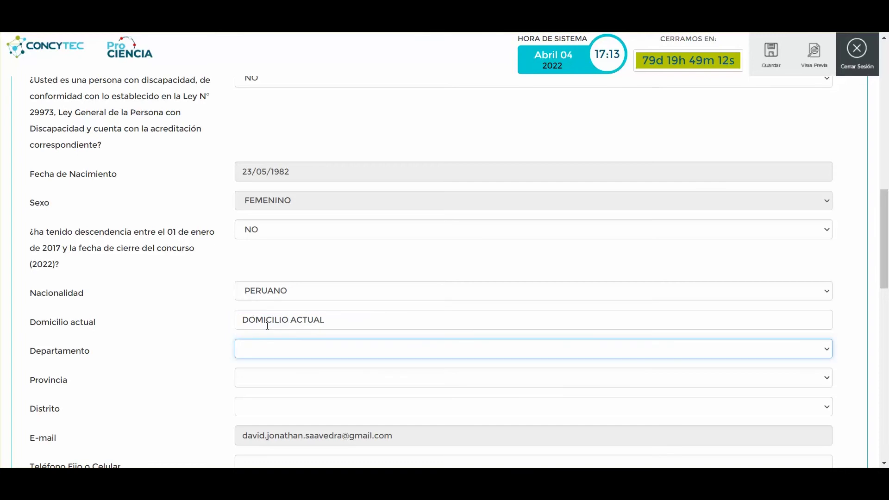
# Set the researcher's Departamento to LIMA, Provincia to LIMA and Distrito to PUEBLO LIBRE
pyautogui.write('lima')
pyautogui.press('Tab')
pyautogui.write('lima')
pyautogui.press('Tab')
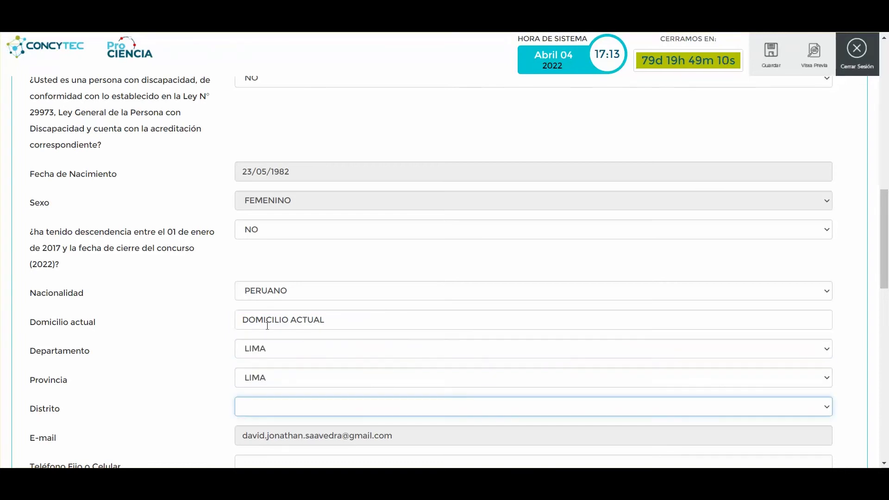
pyautogui.write('pueblo')
pyautogui.press('Tab')
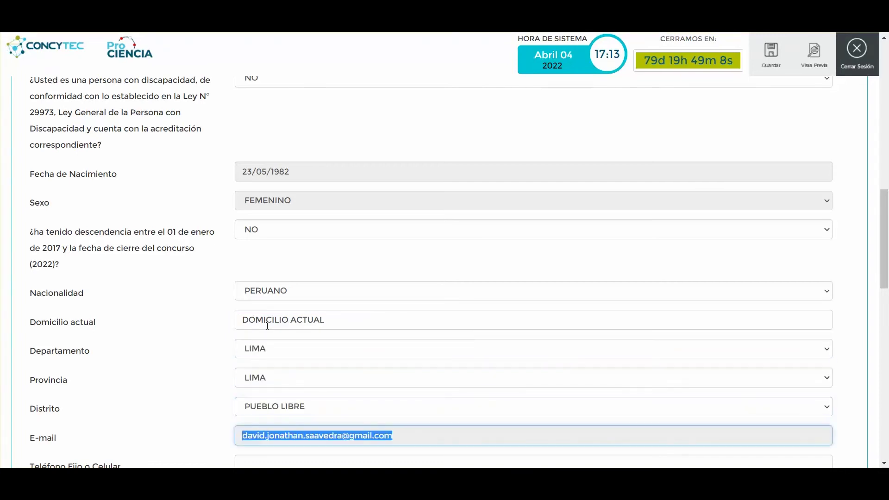
# Fill in Teléfono Fijo o Celular with the researcher's phone number
pyautogui.press('Tab')
pyautogui.scroll(-4, 267, 329)
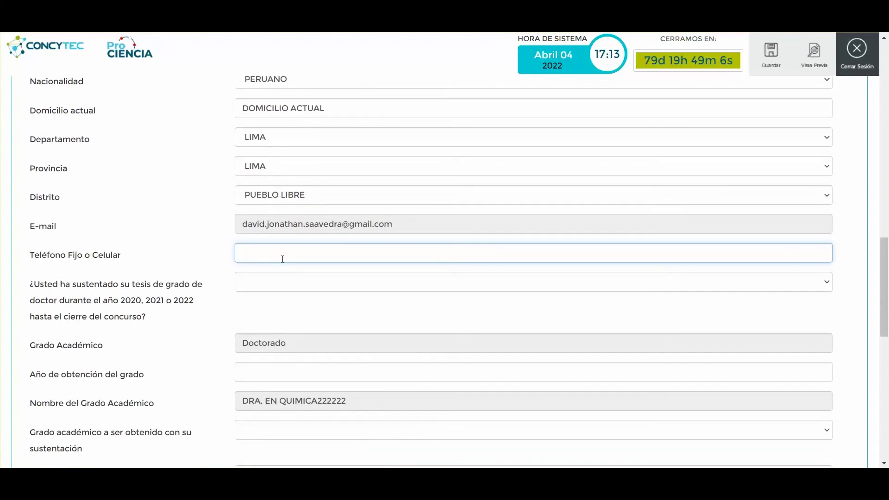
pyautogui.write('999999999')
pyautogui.press('Tab')
# Try SI for the question about having defended the doctoral thesis in 2020, 2021 or 2022, and set the answer to NO
pyautogui.click(261, 284)
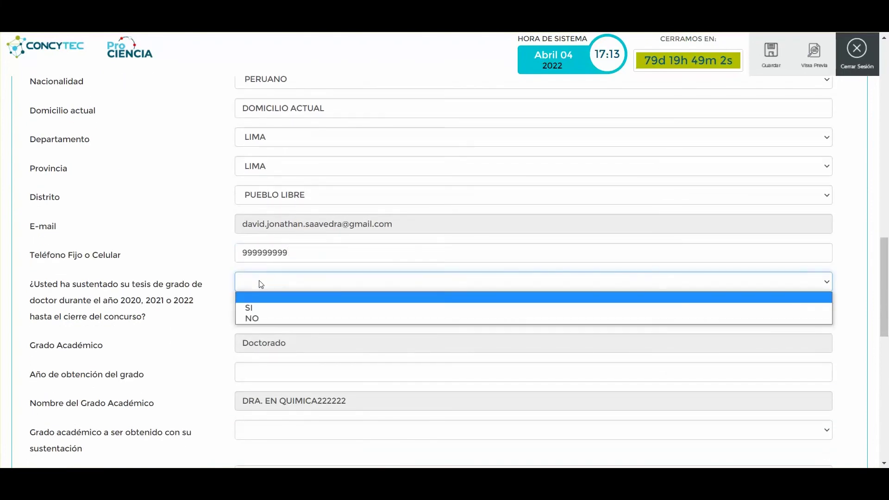
pyautogui.click(261, 285)
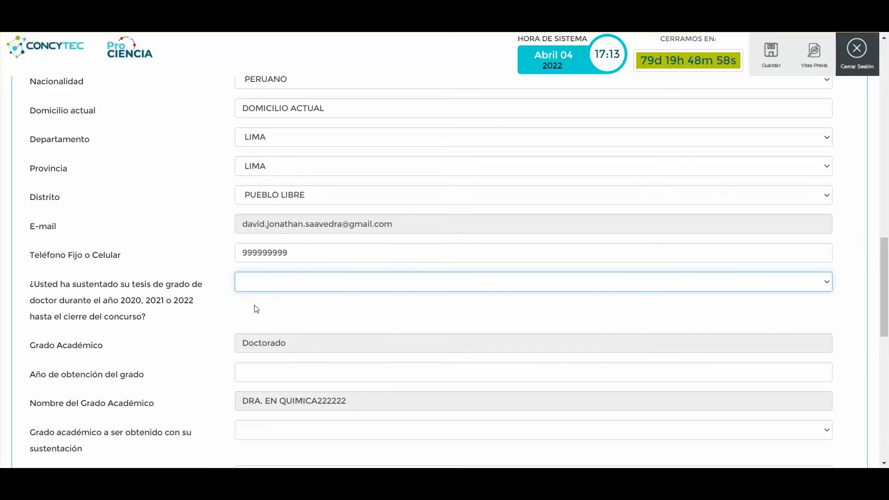
pyautogui.click(256, 288)
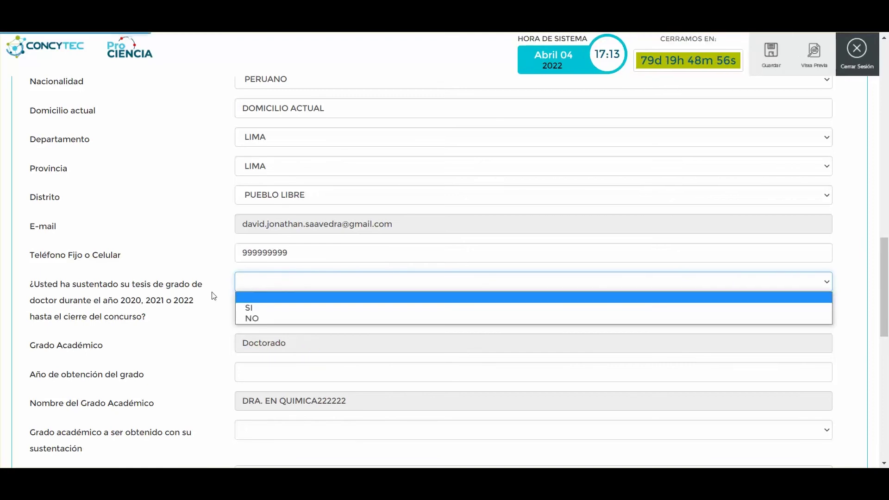
pyautogui.click(121, 288)
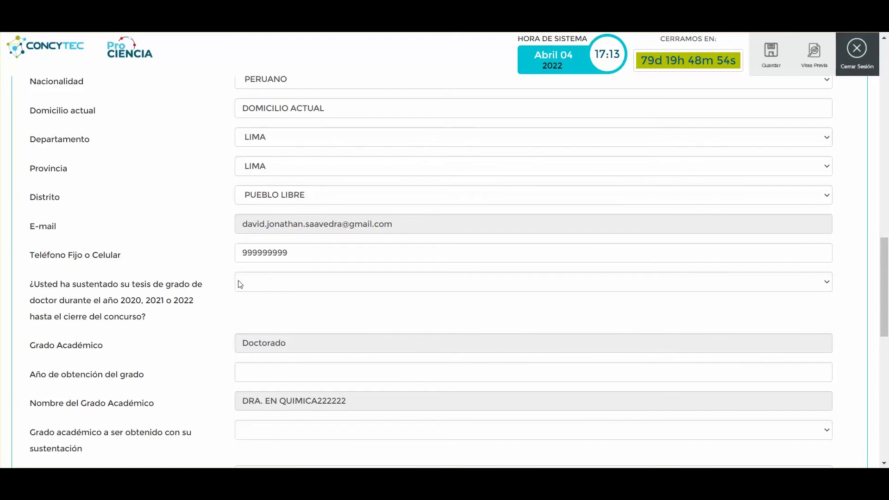
pyautogui.click(259, 283)
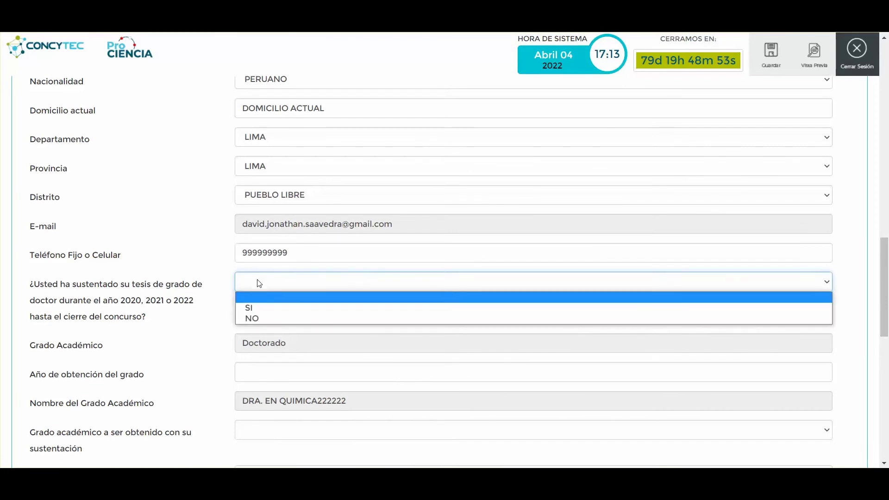
pyautogui.click(258, 306)
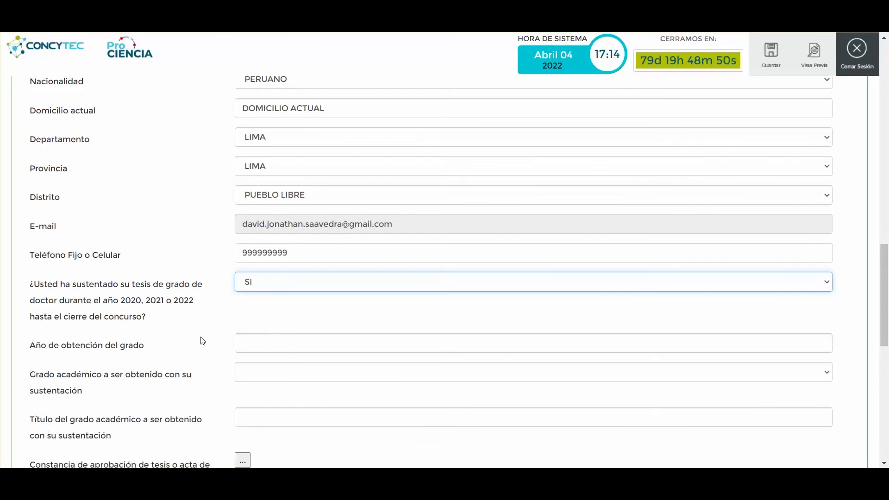
pyautogui.scroll(-1, 198, 337)
pyautogui.scroll(-1, 200, 338)
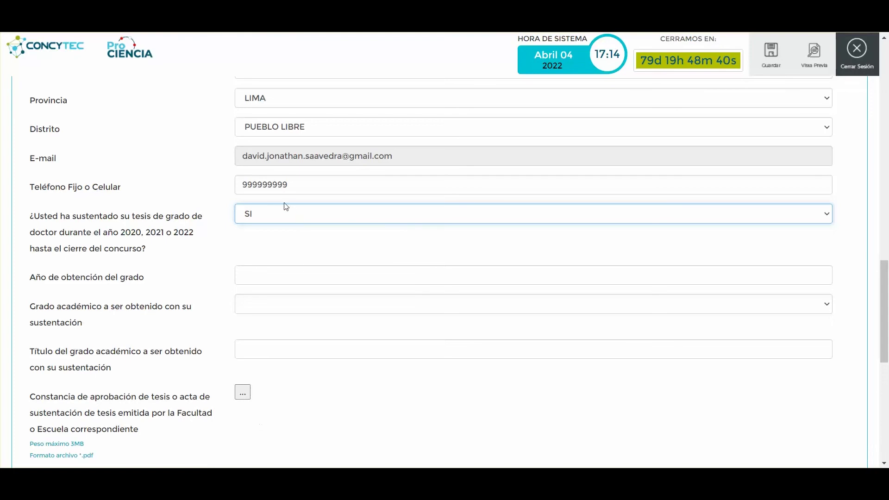
pyautogui.click(263, 213)
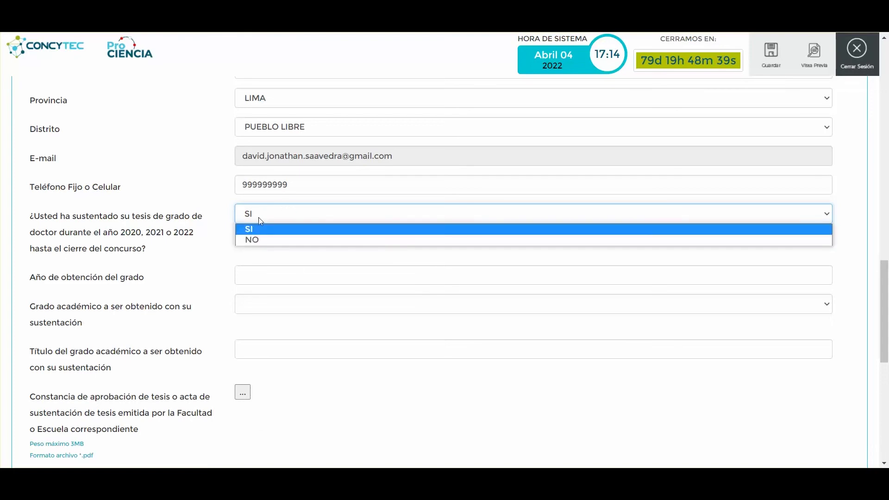
pyautogui.click(249, 240)
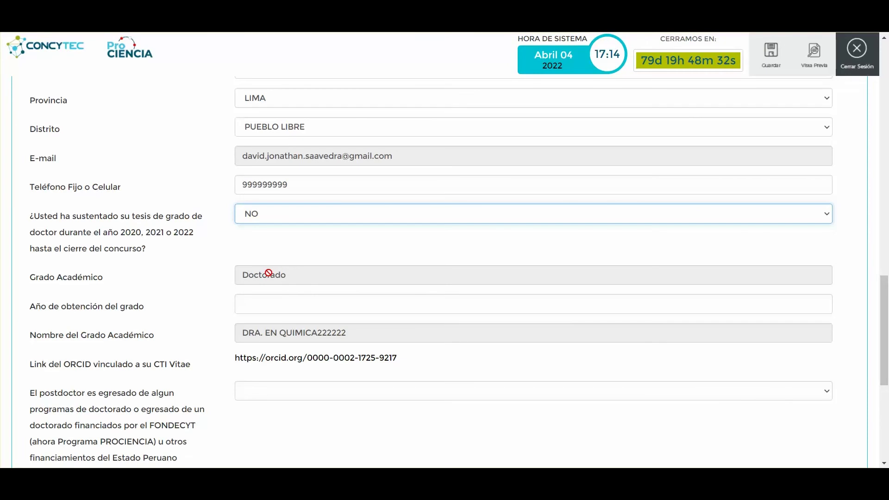
# Set Año de obtención del grado to 05/04/2020
pyautogui.click(251, 308)
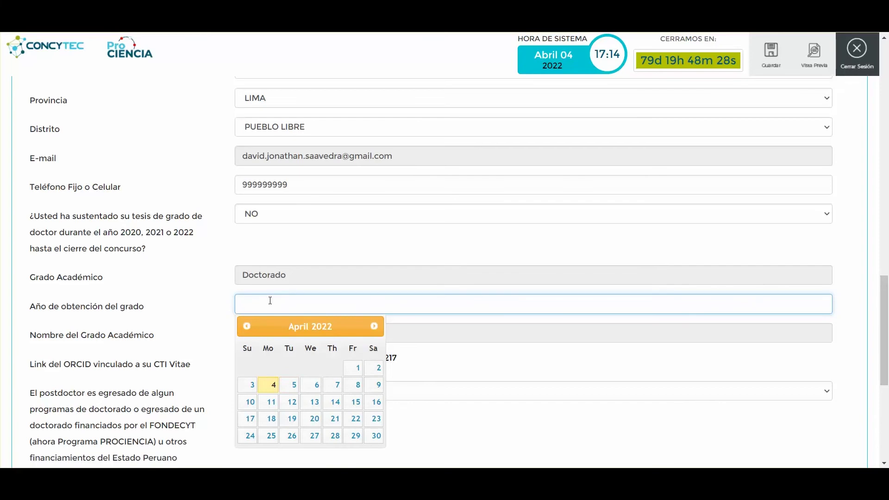
pyautogui.click(289, 388)
pyautogui.click(296, 302)
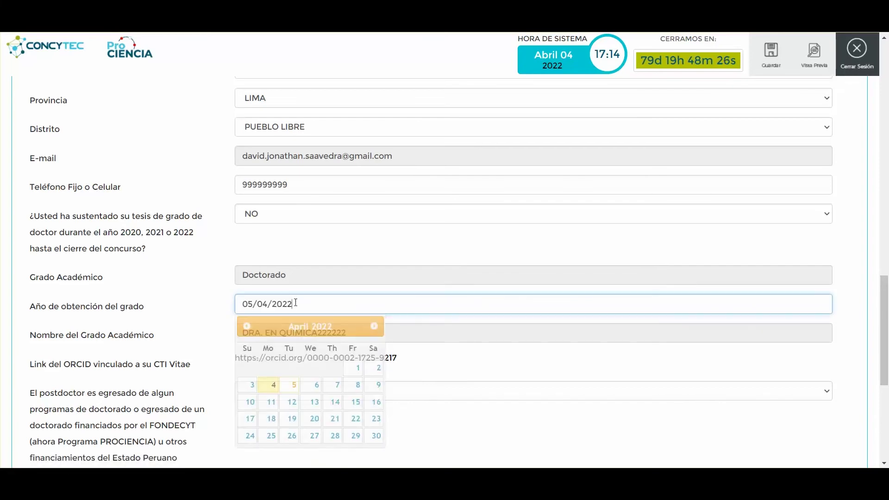
pyautogui.press('BackSpace')
pyautogui.press('BackSpace')
pyautogui.write('20')
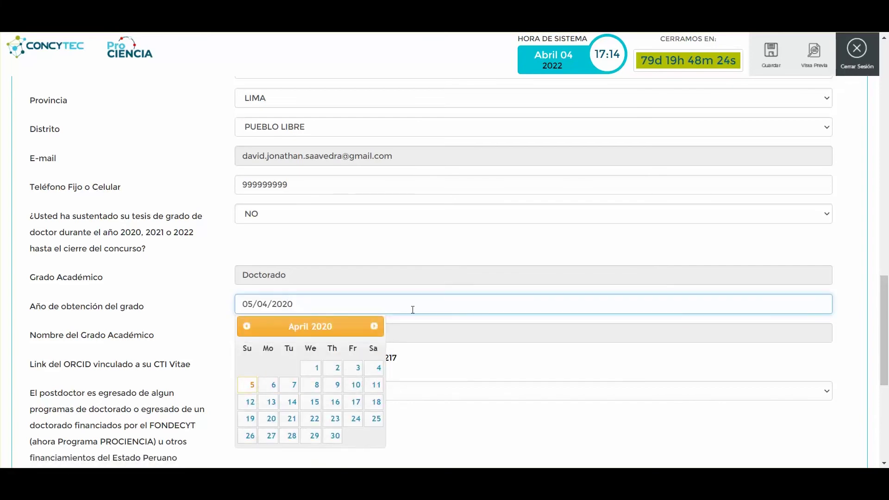
pyautogui.click(488, 356)
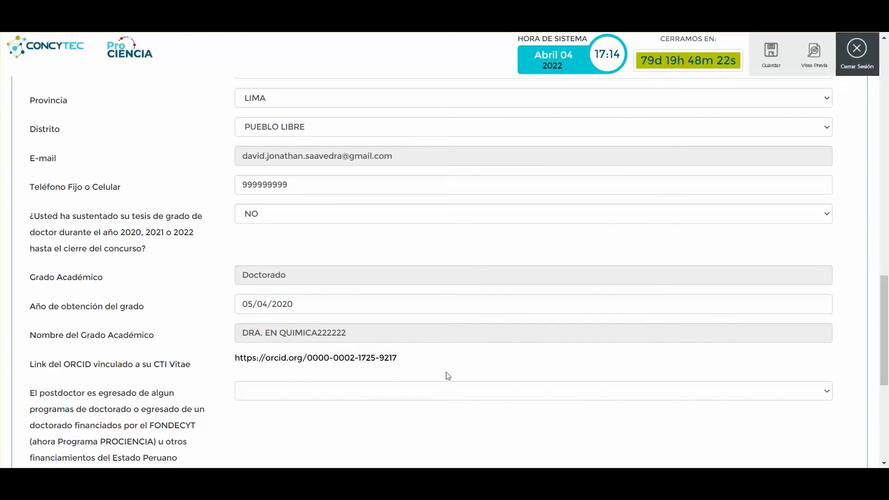
# Try both SI and NO for the question about a doctorate financed by FONDECYT or the Peruvian state, and choose SI
pyautogui.scroll(-2, 445, 372)
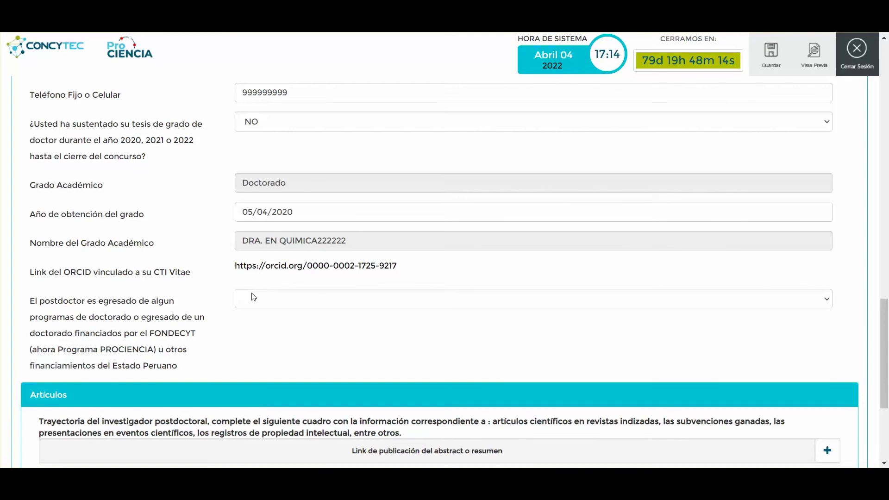
pyautogui.click(244, 305)
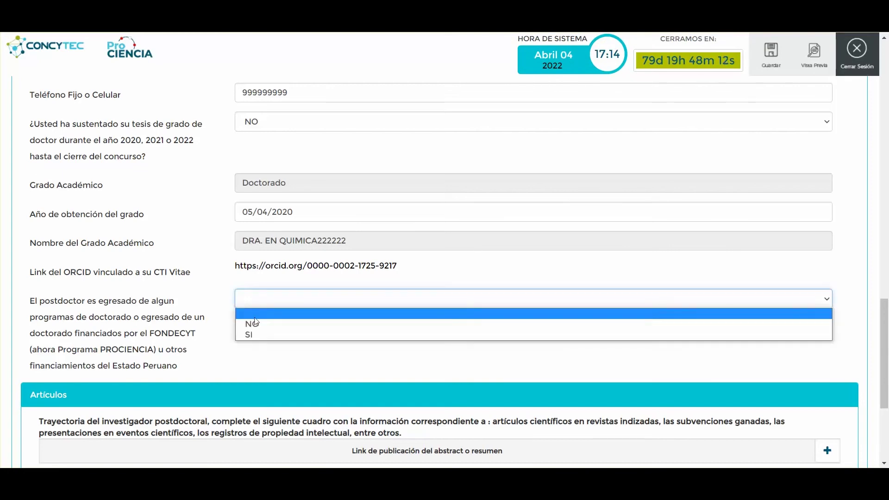
pyautogui.click(256, 333)
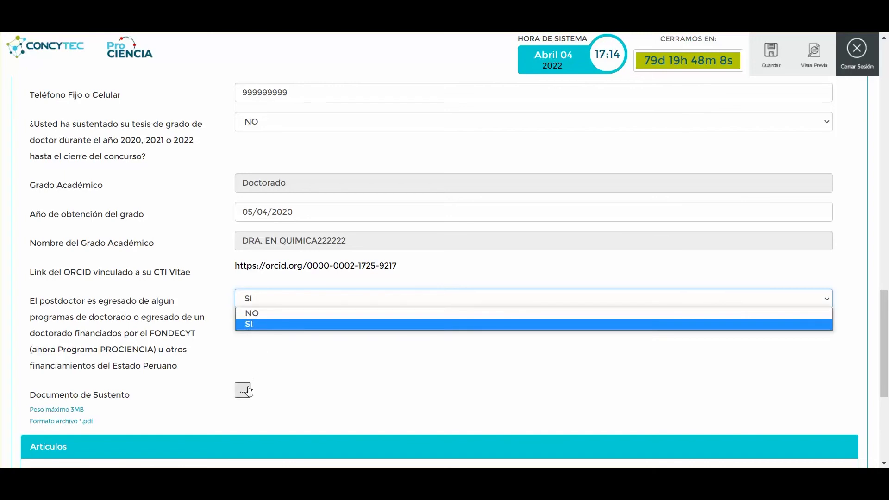
pyautogui.click(271, 323)
pyautogui.click(268, 305)
pyautogui.click(267, 314)
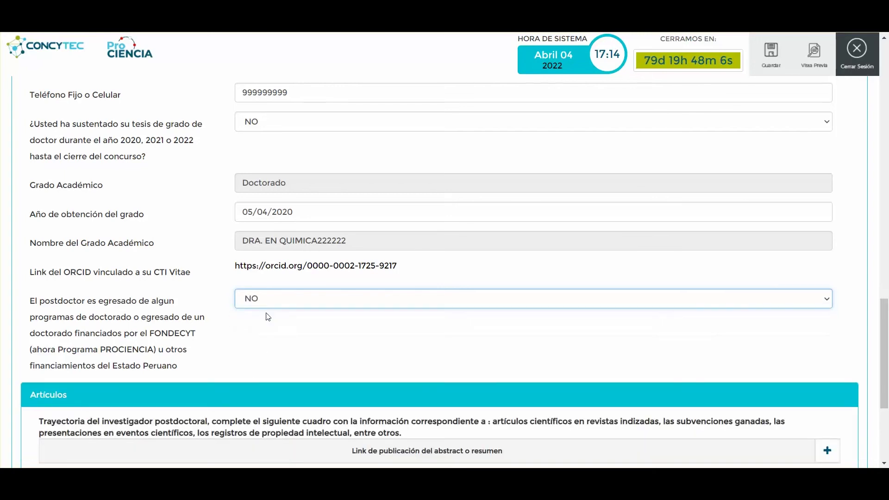
pyautogui.click(271, 304)
pyautogui.click(268, 313)
pyautogui.click(265, 324)
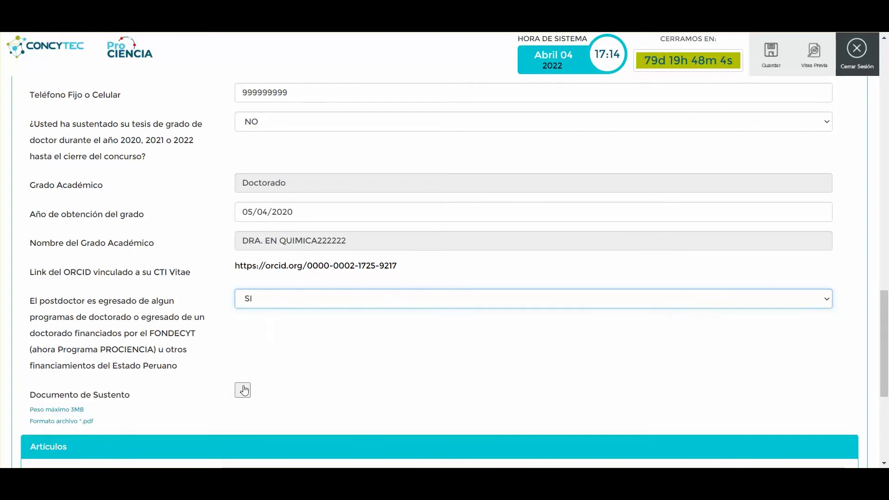
# Try to upload the ZOOM video as Documento de Sustento, and set the state-financed doctorate answer to NO
pyautogui.click(243, 391)
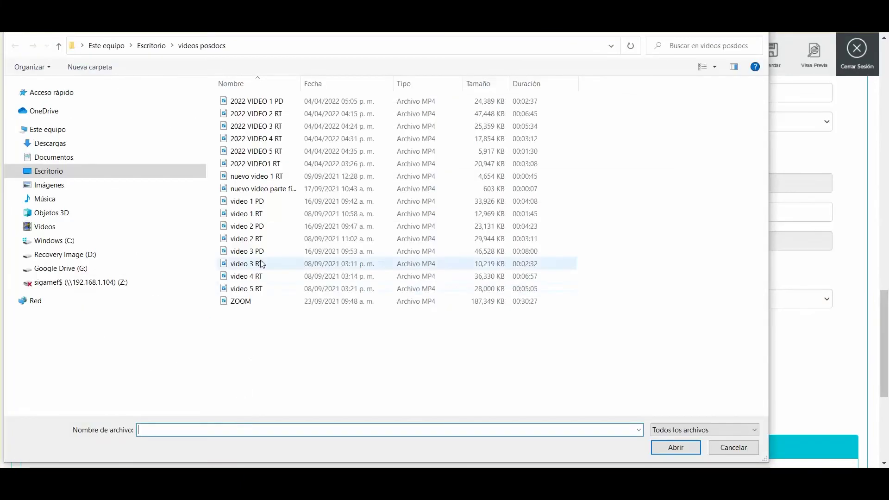
pyautogui.click(239, 301)
pyautogui.click(672, 447)
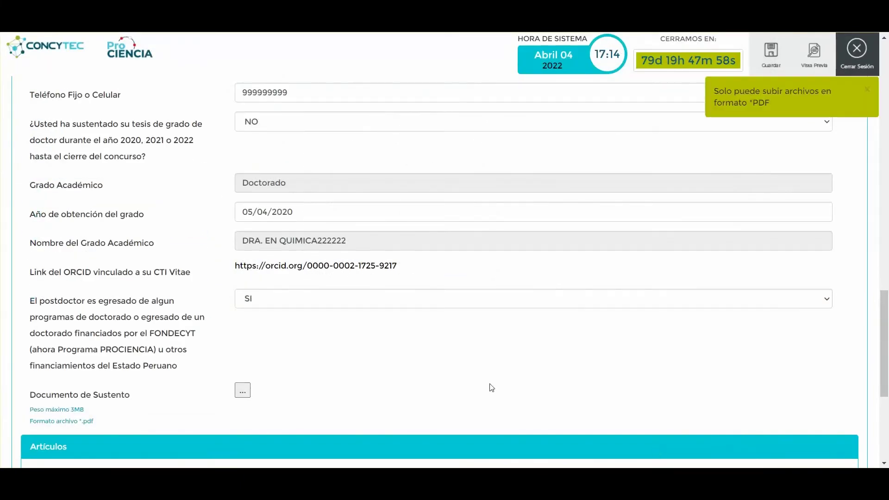
pyautogui.click(345, 302)
pyautogui.click(305, 312)
pyautogui.scroll(-2, 306, 319)
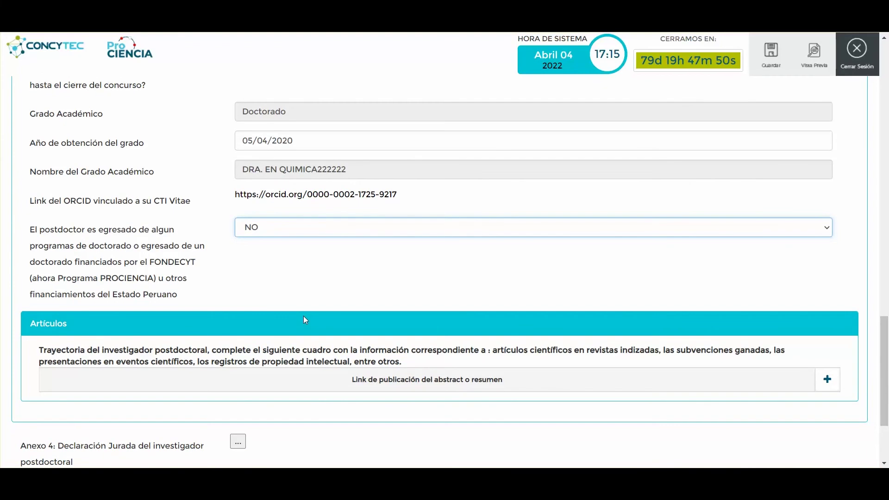
pyautogui.scroll(-3, 304, 319)
pyautogui.scroll(-1, 306, 320)
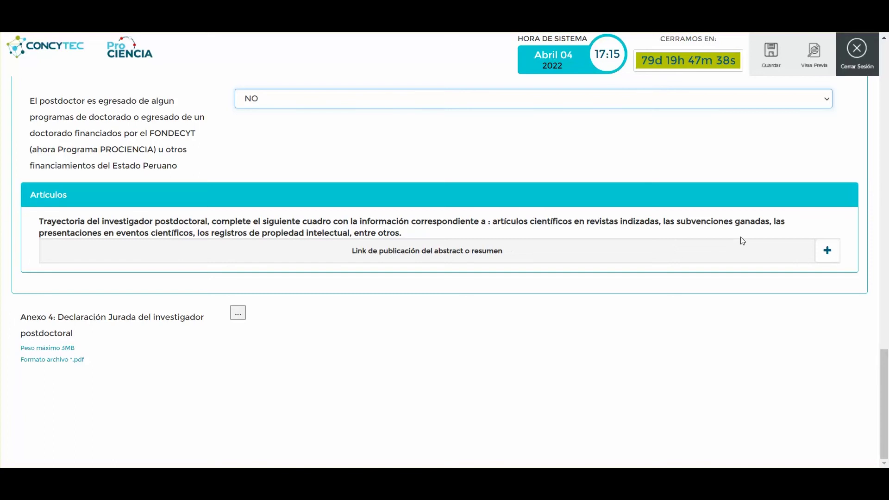
pyautogui.click(827, 251)
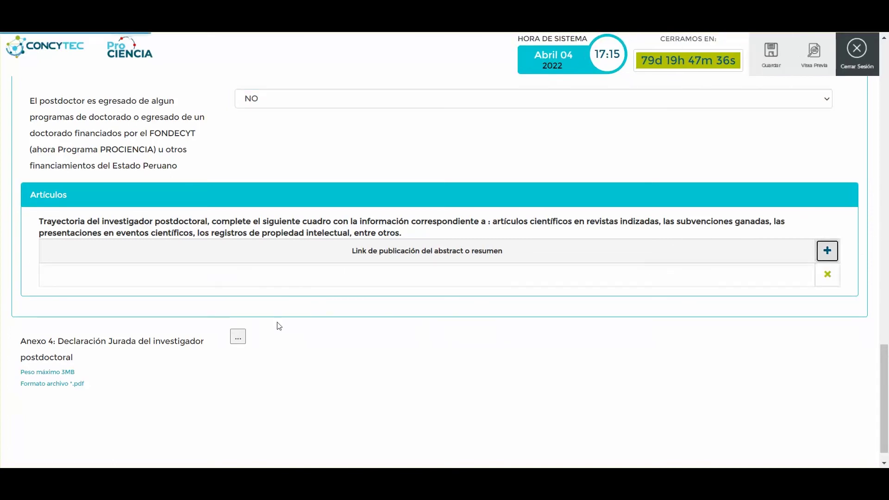
pyautogui.click(300, 273)
pyautogui.write('ARTI')
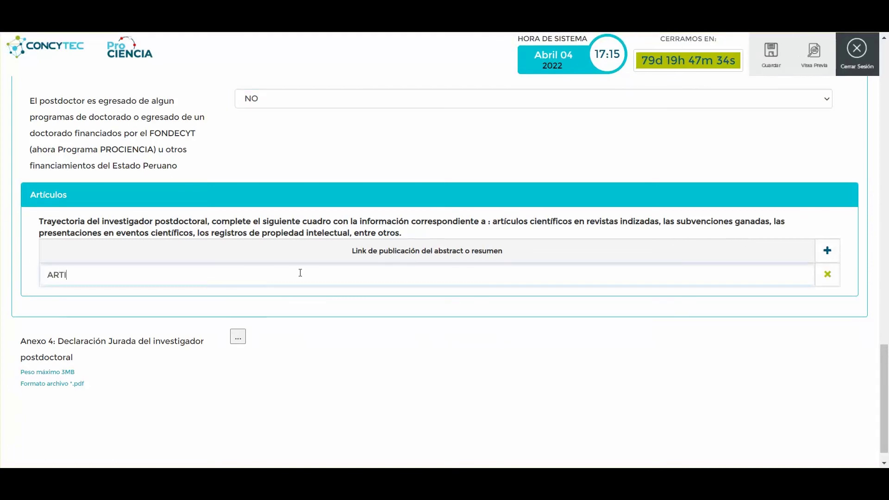
pyautogui.write('CULO BE')
pyautogui.press('BackSpace')
pyautogui.press('BackSpace')
pyautogui.press('BackSpace')
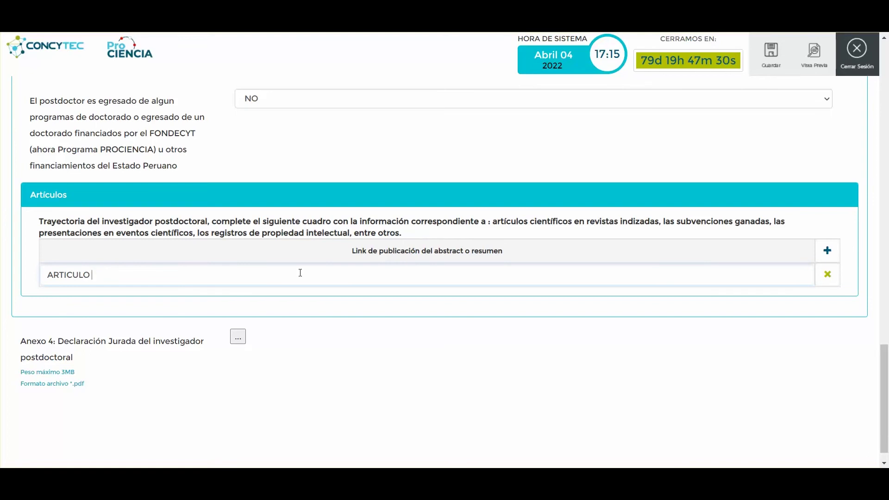
pyautogui.write('WWW.ARTICULO.COM')
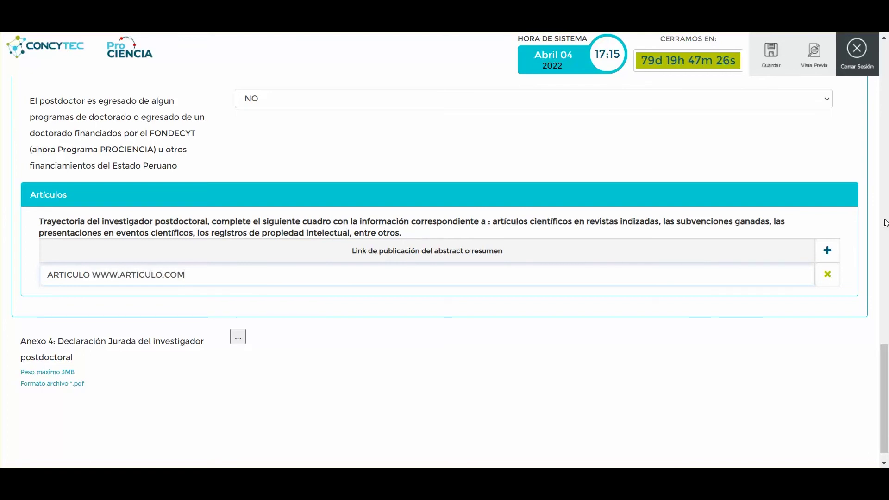
# Add a second publication link row under Artículos with the text SUBVENCION GANADA 2021
pyautogui.click(827, 251)
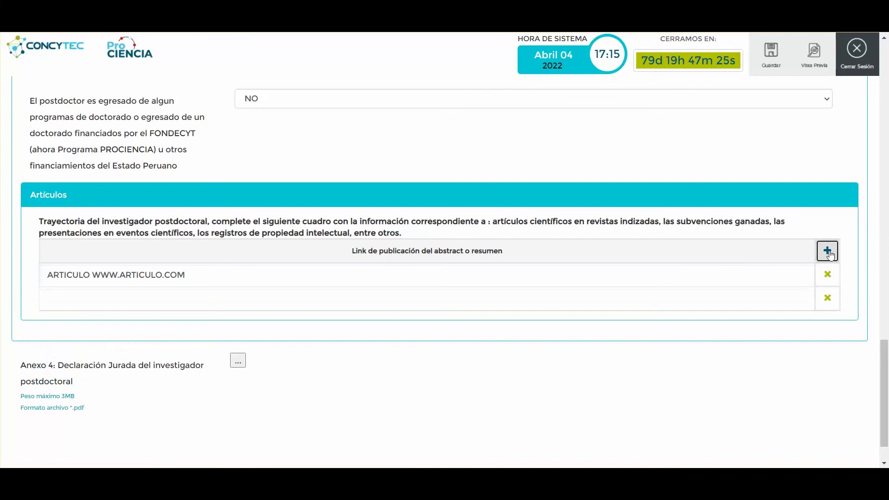
pyautogui.click(139, 293)
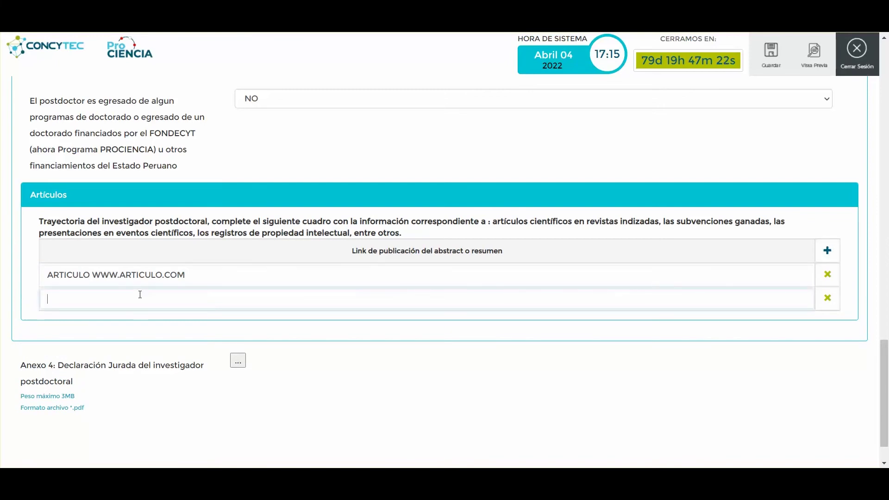
pyautogui.write('SUBVENCION')
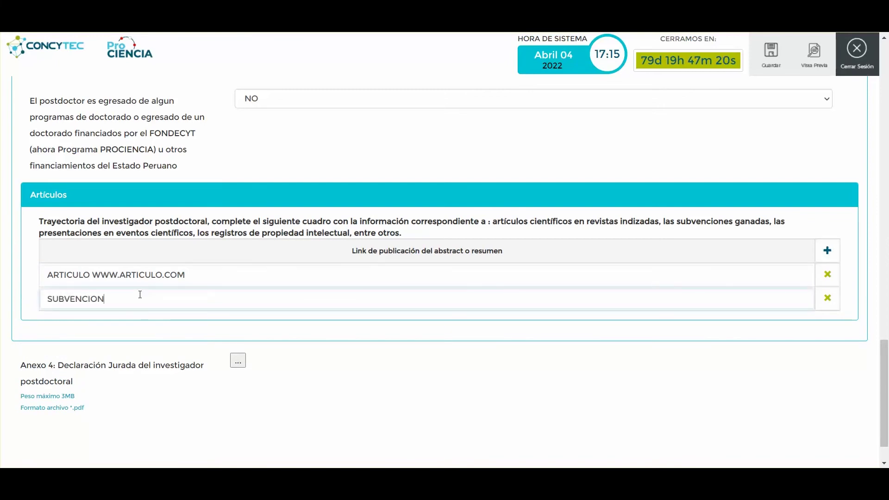
pyautogui.write(' GANDA 2021')
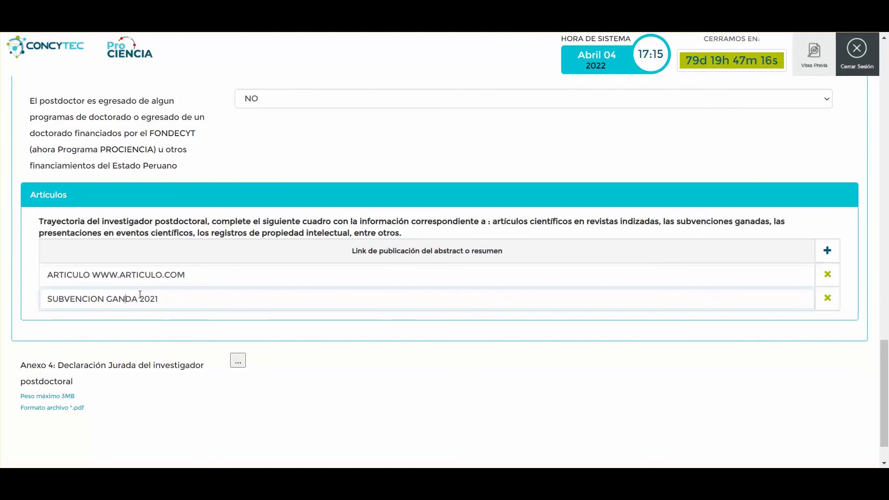
pyautogui.click(124, 298)
pyautogui.write('A')
pyautogui.click(172, 386)
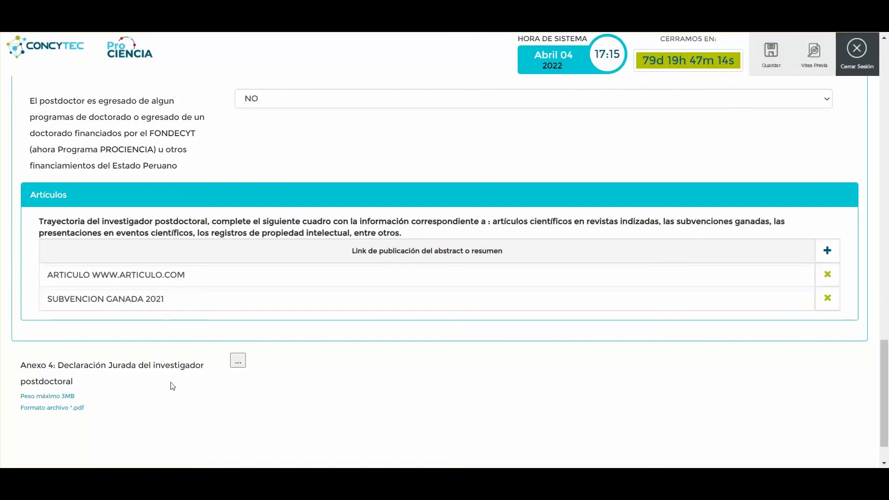
# Upload RECIBO DIC 2021 from the Escritorio folder as Anexo 4, the postdoctoral researcher's Declaración Jurada
pyautogui.click(235, 368)
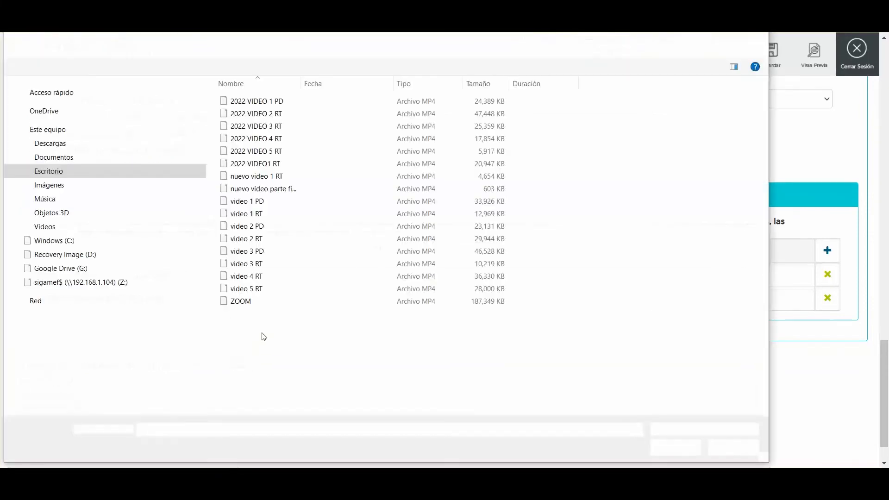
pyautogui.click(57, 172)
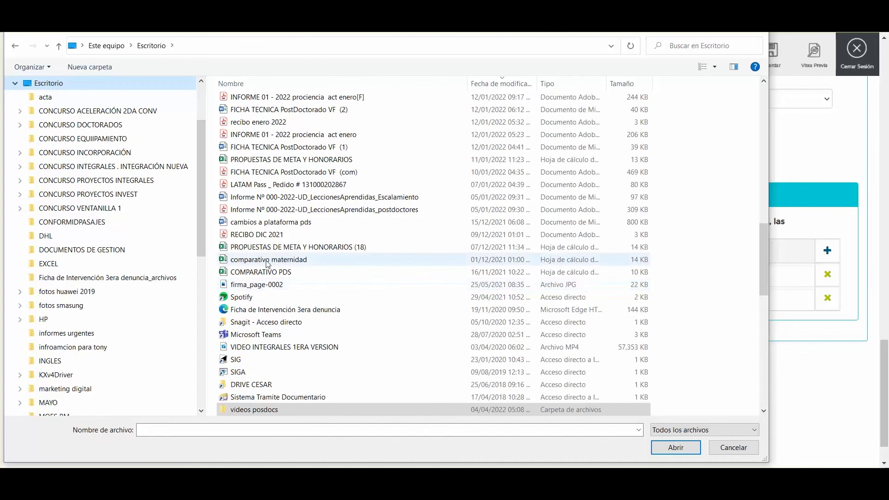
pyautogui.doubleClick(257, 234)
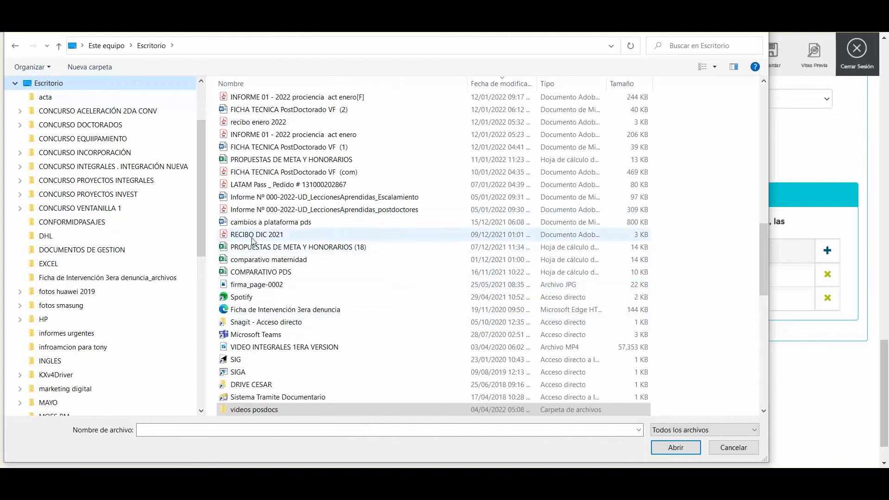
pyautogui.scroll(-1, 416, 399)
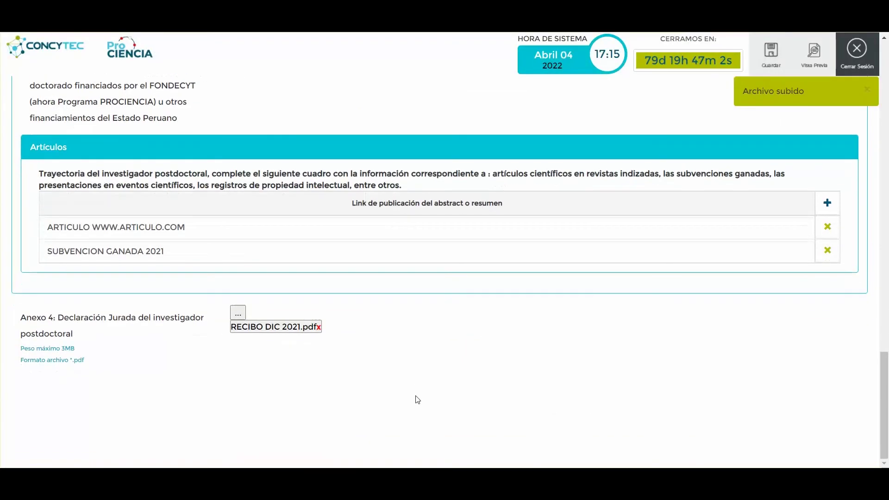
# Save the application data and dismiss the Falta completar notice
pyautogui.scroll(2, 416, 399)
pyautogui.scroll(3, 417, 399)
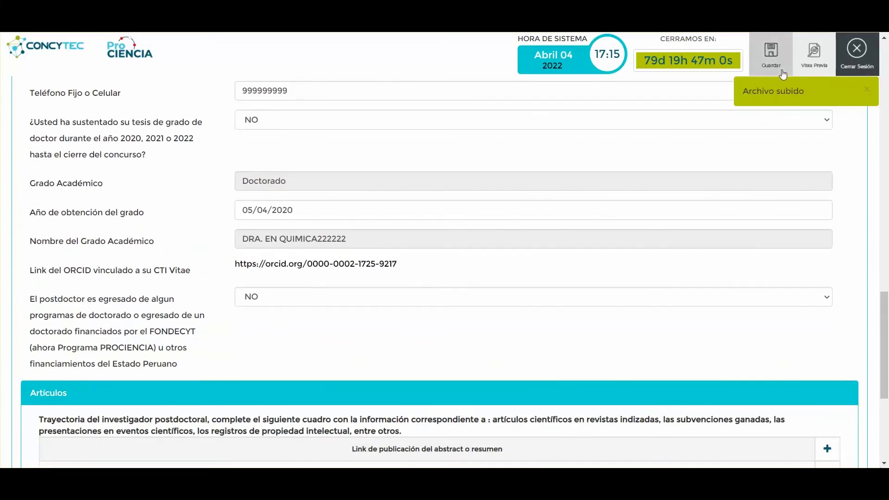
pyautogui.click(782, 71)
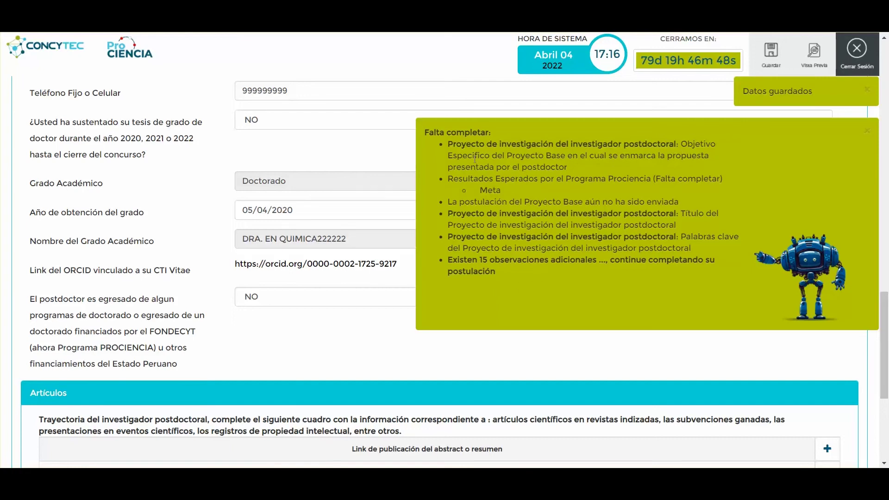
pyautogui.scroll(15, 518, 280)
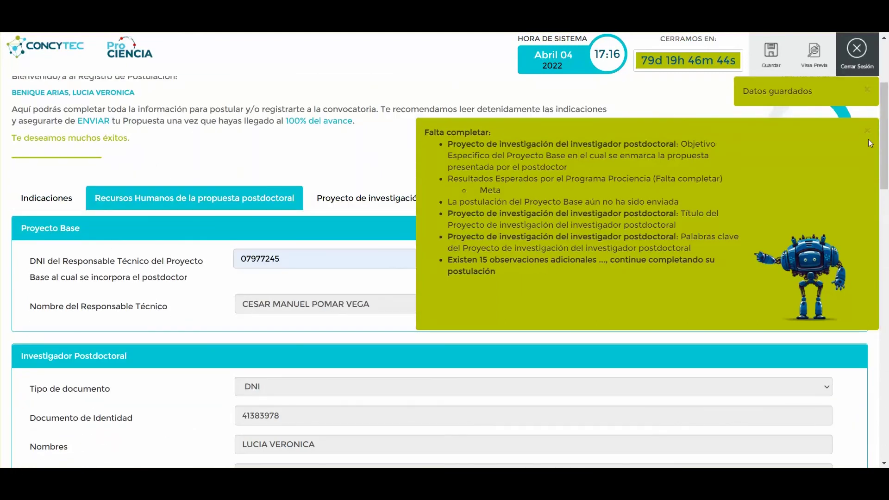
pyautogui.click(866, 131)
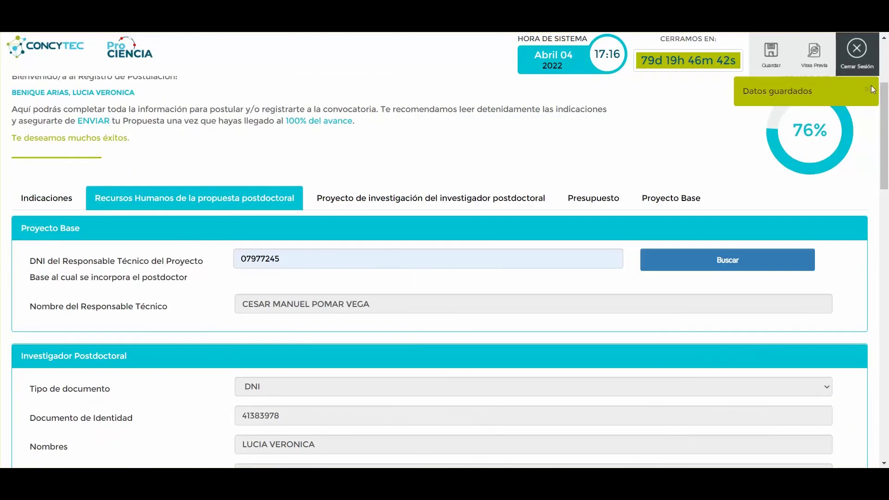
# In the Proyecto de investigación del investigador postdoctoral section, enter TITULO DEL PROYECTO as the project title
pyautogui.click(491, 199)
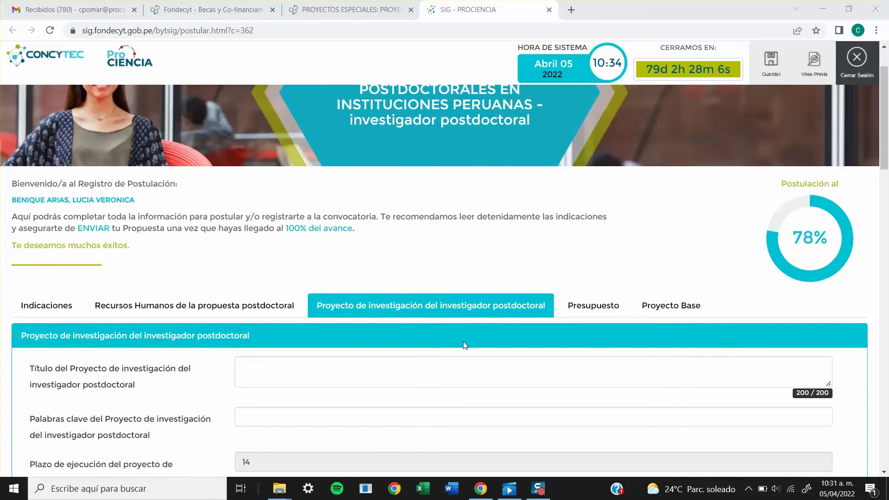
pyautogui.scroll(-2, 462, 340)
pyautogui.scroll(-2, 463, 341)
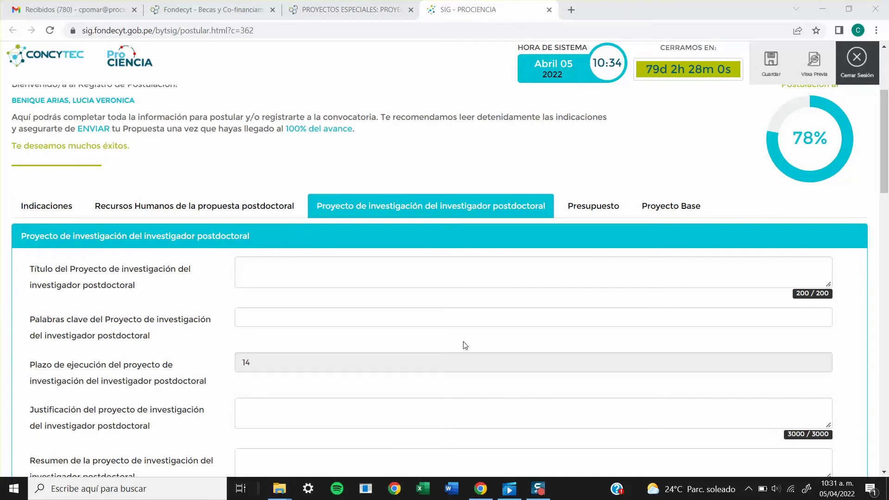
pyautogui.click(288, 272)
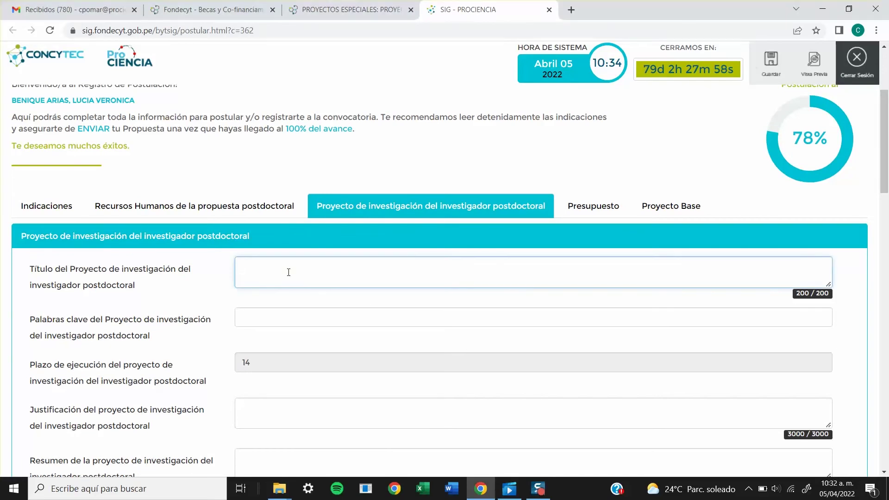
pyautogui.write('TITULO DEL PROUEC')
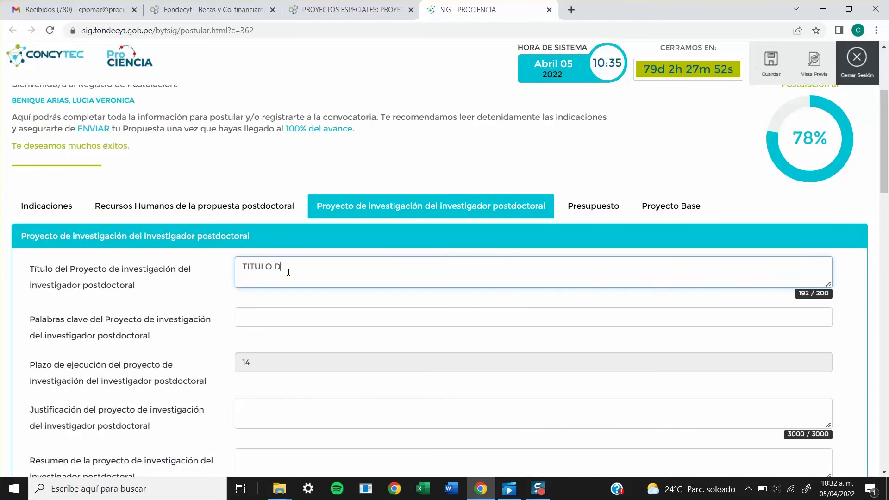
pyautogui.press('BackSpace')
pyautogui.press('BackSpace')
pyautogui.press('BackSpace')
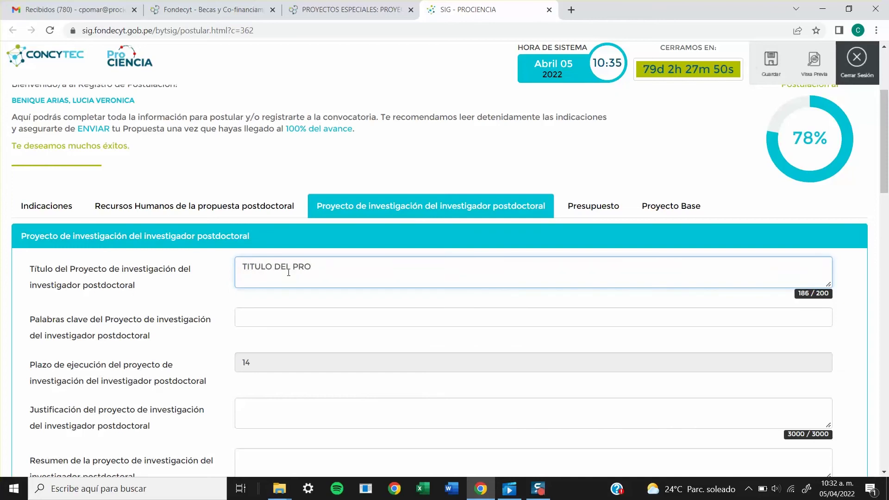
pyautogui.write('YECTO')
# Fill the project's Palabras clave with the suggested entry PALABRAS CLAVES
pyautogui.press('Tab')
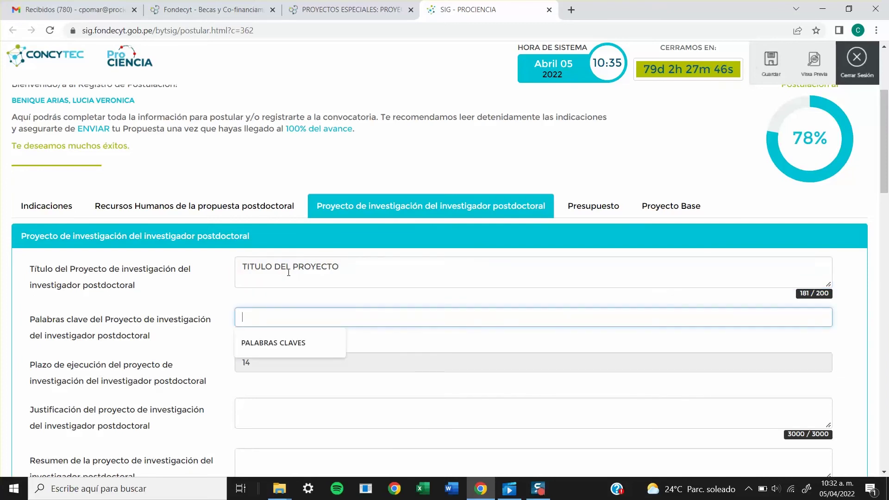
pyautogui.press('Down')
pyautogui.press('Return')
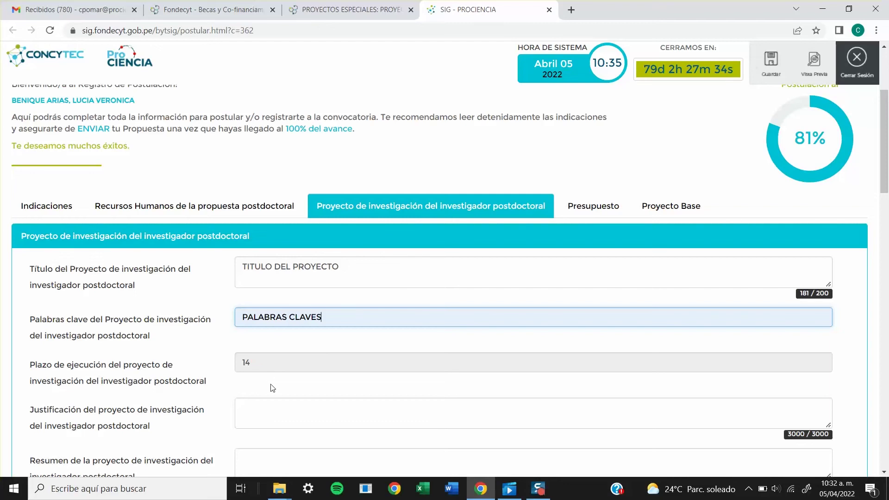
# Enter JUSTIFICACION as the Justificación del proyecto de investigación
pyautogui.scroll(-1, 271, 384)
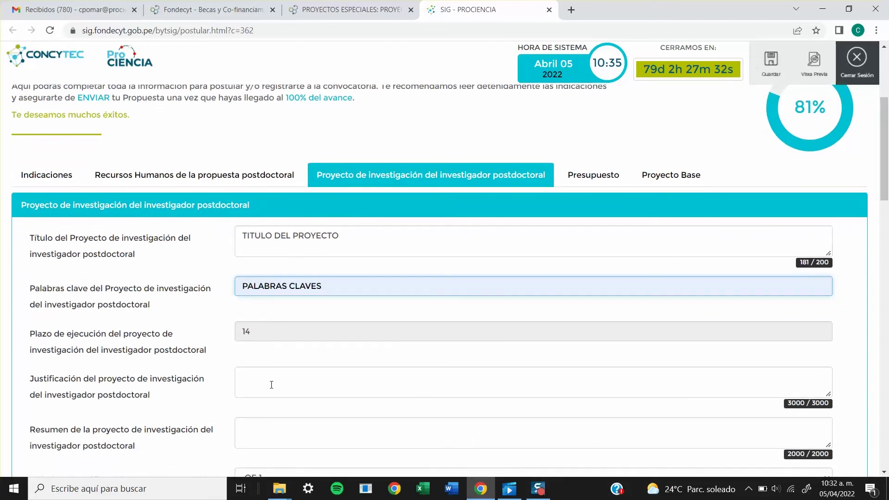
pyautogui.click(271, 384)
pyautogui.scroll(-1, 271, 384)
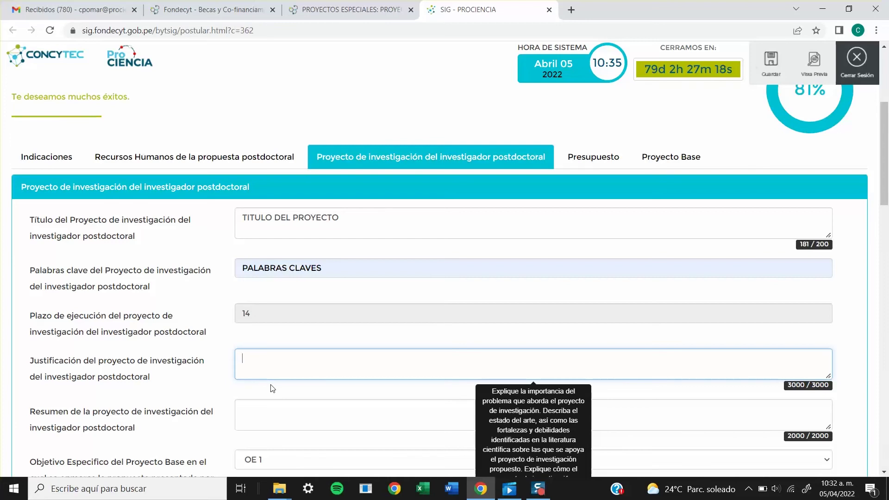
pyautogui.scroll(-1, 272, 387)
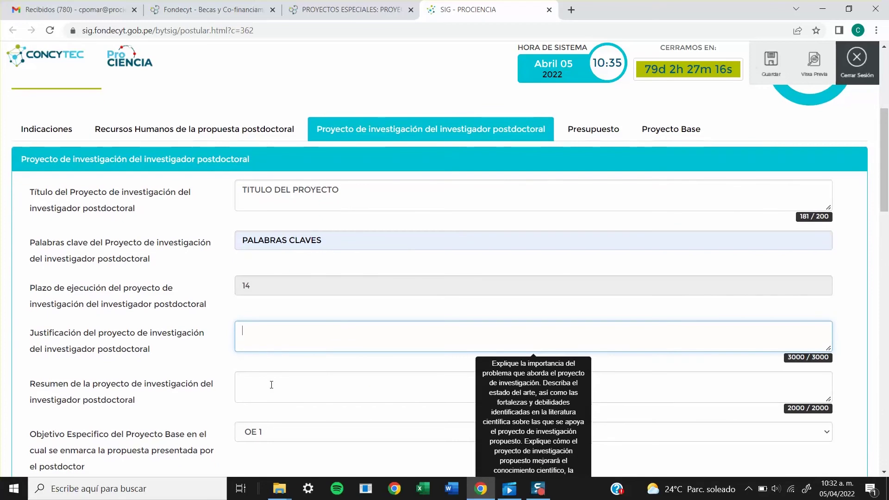
pyautogui.scroll(-2, 272, 384)
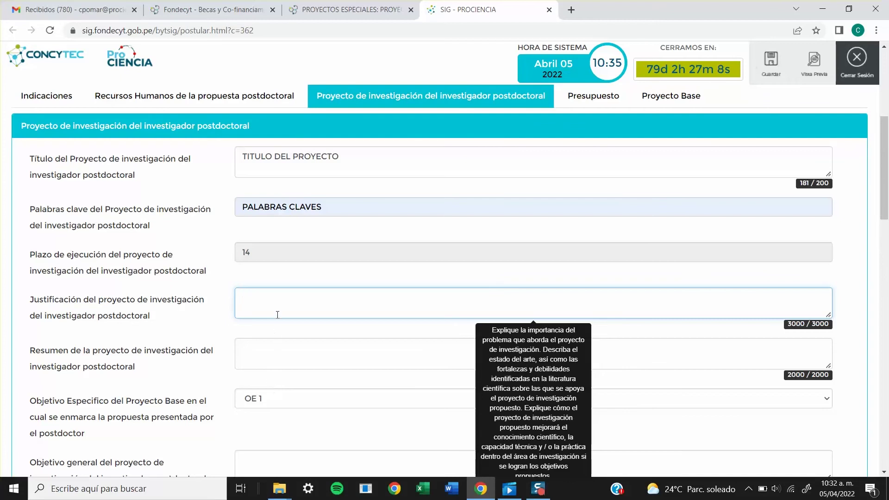
pyautogui.write('JUSTIFICACION')
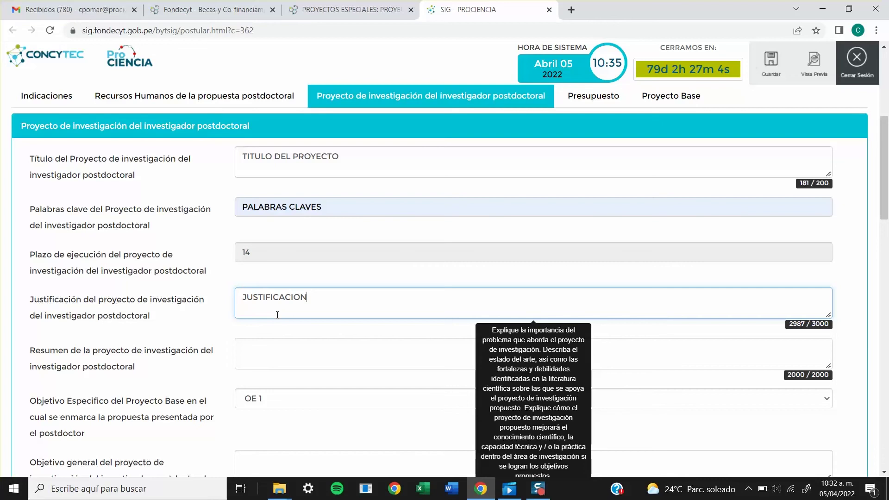
# Enter RESUMEN as the project summary and choose OE 2 as the Objetivo Específico del Proyecto Base
pyautogui.press('Tab')
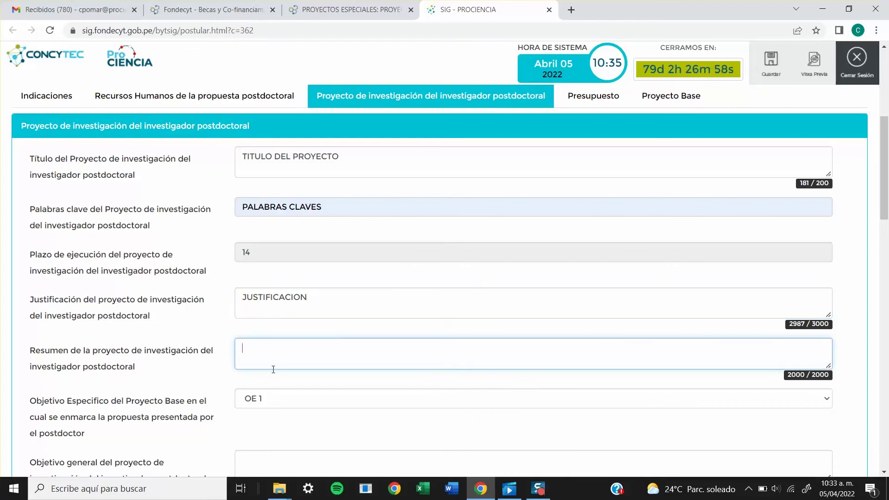
pyautogui.write('RESUMEN')
pyautogui.press('Tab')
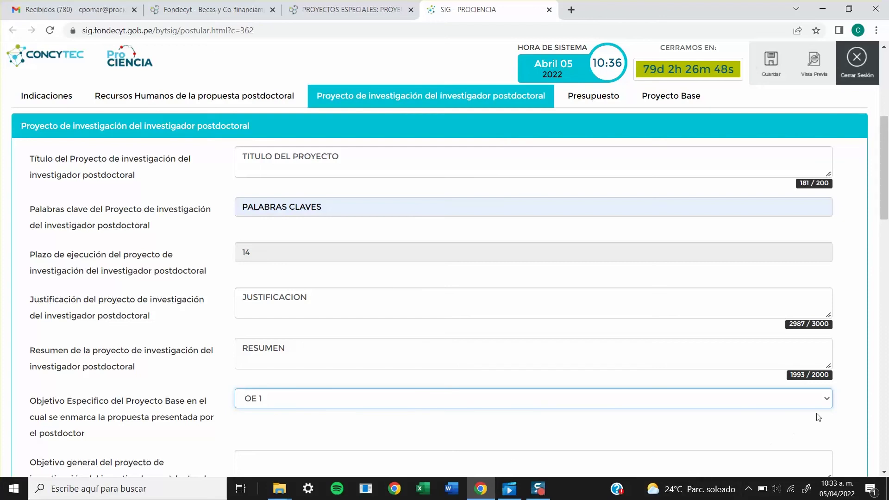
pyautogui.click(823, 401)
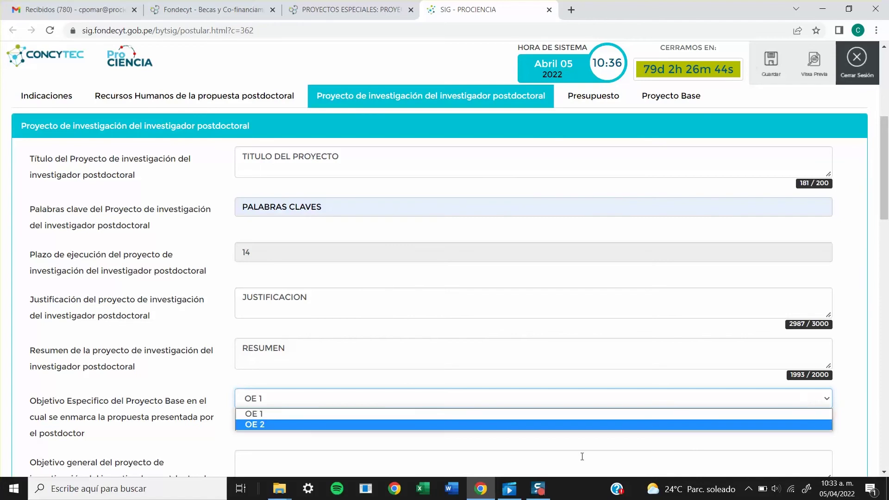
pyautogui.click(254, 424)
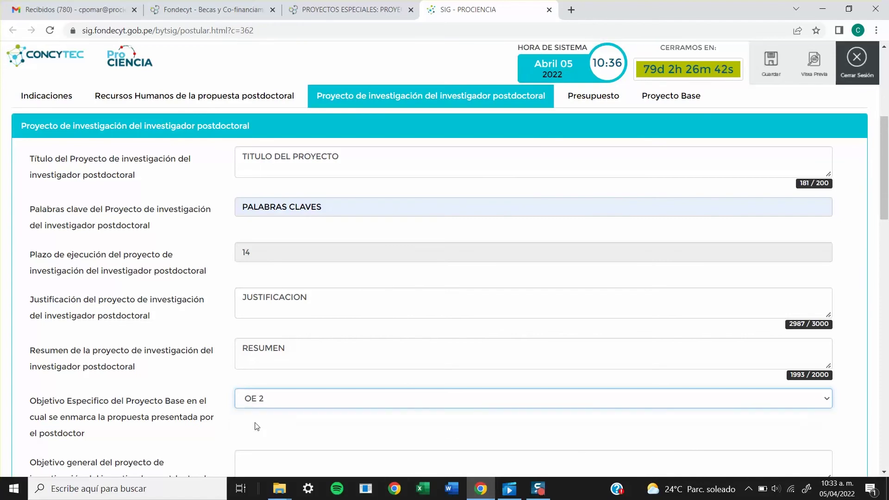
# Enter OBJETIVO GENERAL as the Objetivo general of the research project
pyautogui.scroll(-2, 255, 423)
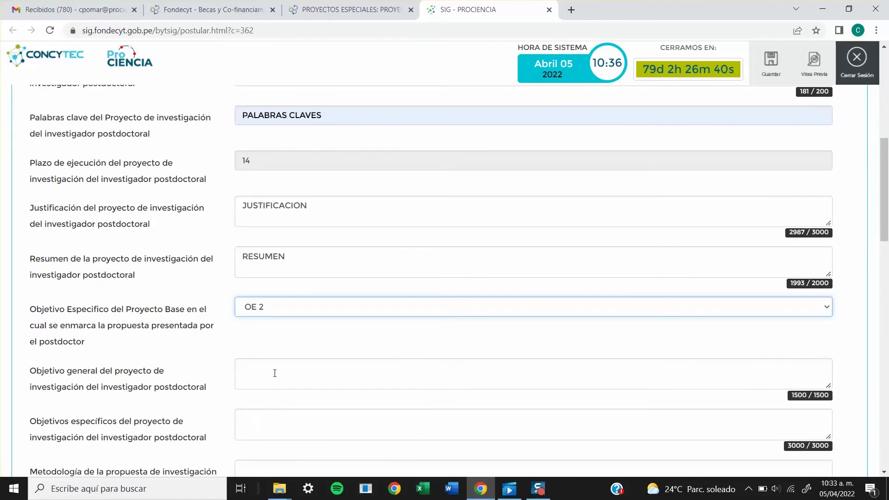
pyautogui.click(275, 373)
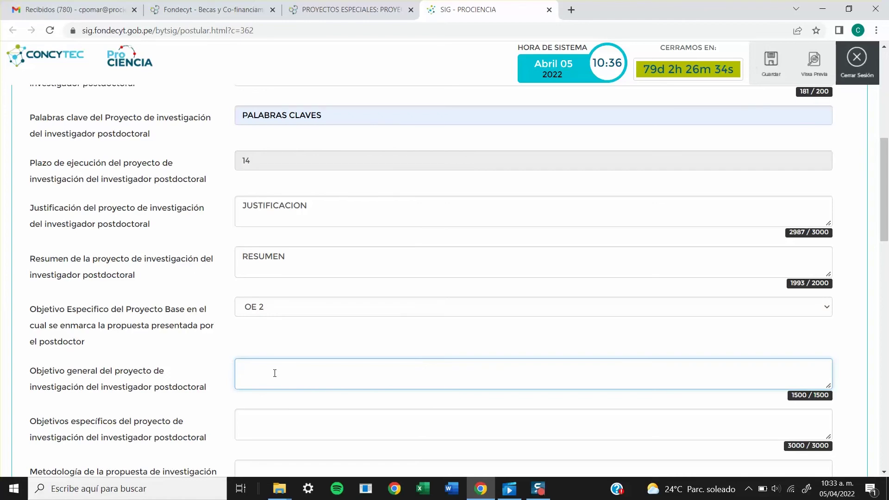
pyautogui.write('OBETIVO')
pyautogui.press('BackSpace')
pyautogui.press('BackSpace')
pyautogui.press('BackSpace')
pyautogui.press('BackSpace')
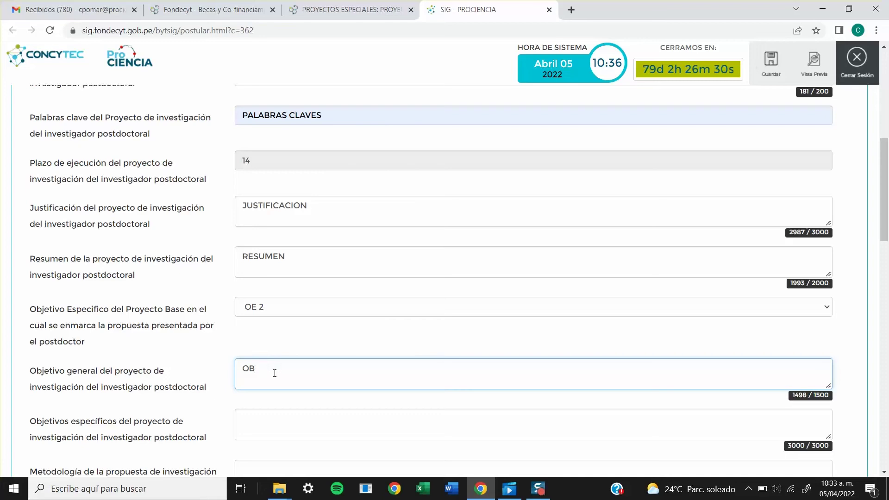
pyautogui.write('JETIVO GENR')
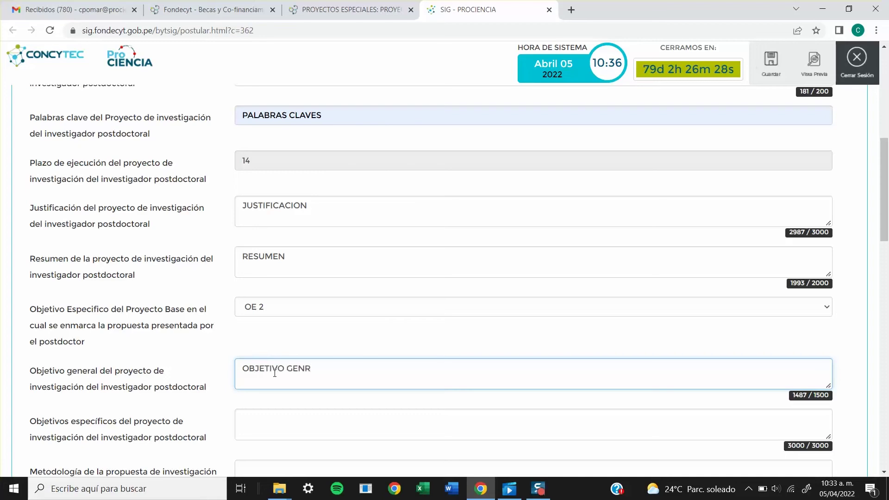
pyautogui.press('BackSpace')
pyautogui.write('ERAL')
# Enter OBJETIVOS ESPECIFICOS as the Objetivos específicos of the postdoctoral research project
pyautogui.press('Tab')
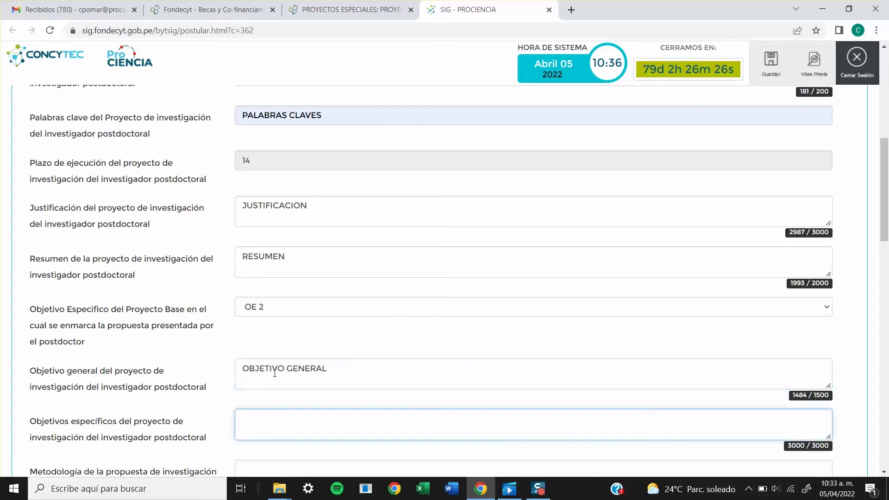
pyautogui.write('OBJETIVO')
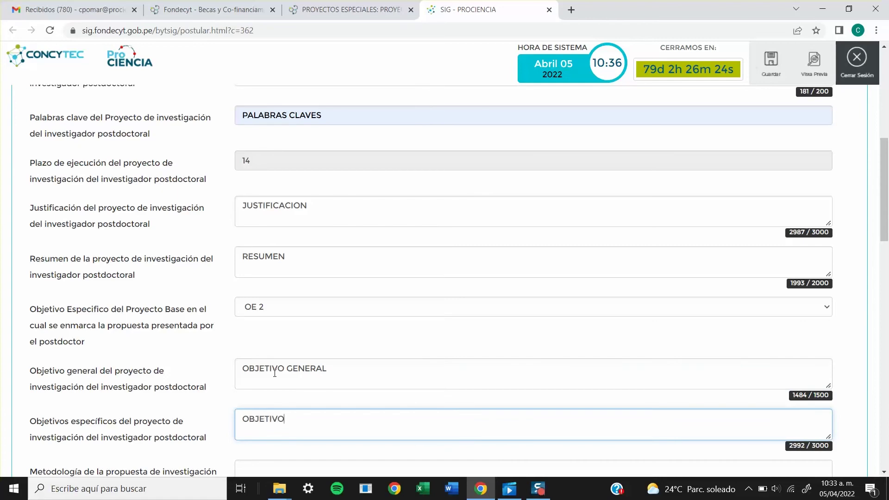
pyautogui.write('S ESP')
pyautogui.write('ECIFICOS')
# Enter METODOLOGIA as the proposal's methodology and attach Prueba.pdf from the Escritorio folder as its Información complementaria
pyautogui.press('Tab')
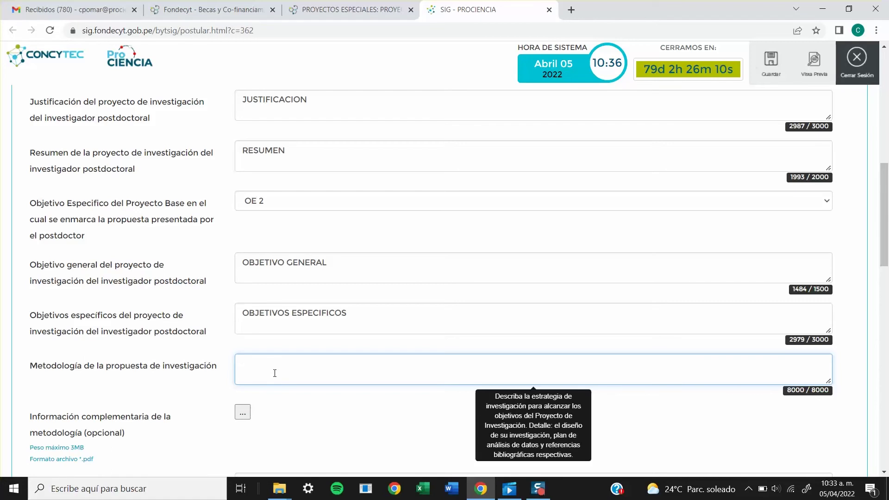
pyautogui.write('METODO')
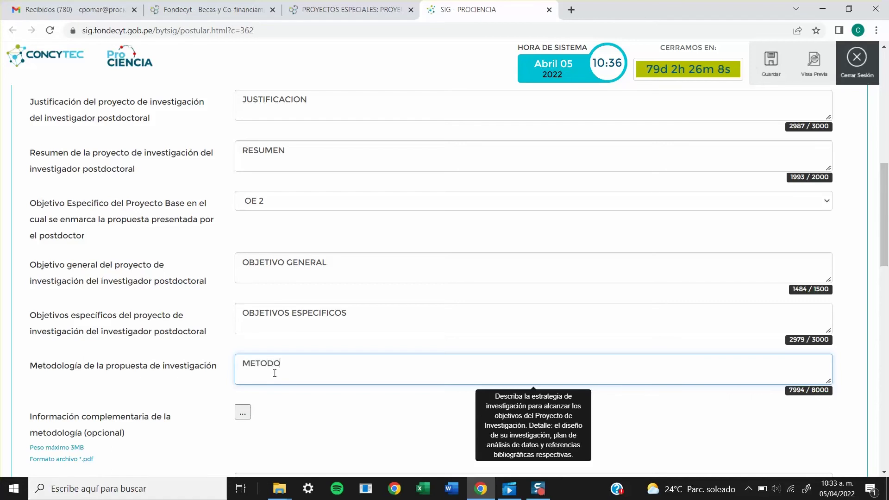
pyautogui.write('LOGIA')
pyautogui.scroll(-2, 275, 374)
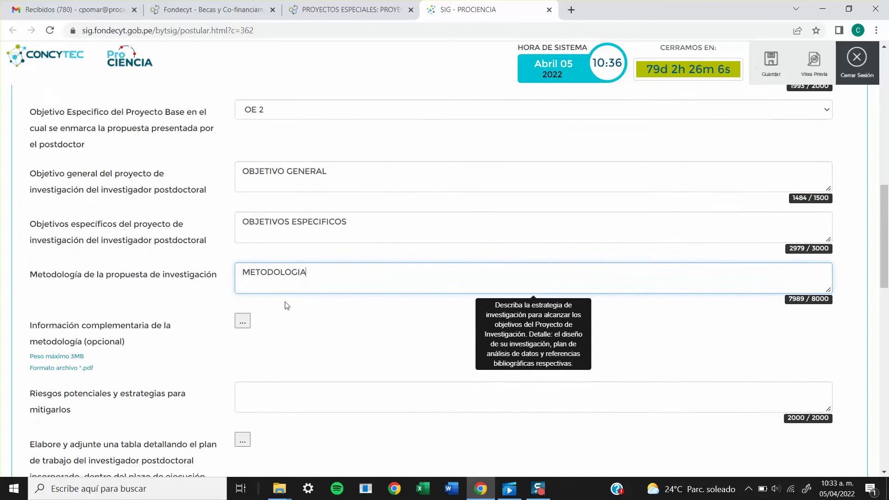
pyautogui.click(276, 309)
pyautogui.click(248, 320)
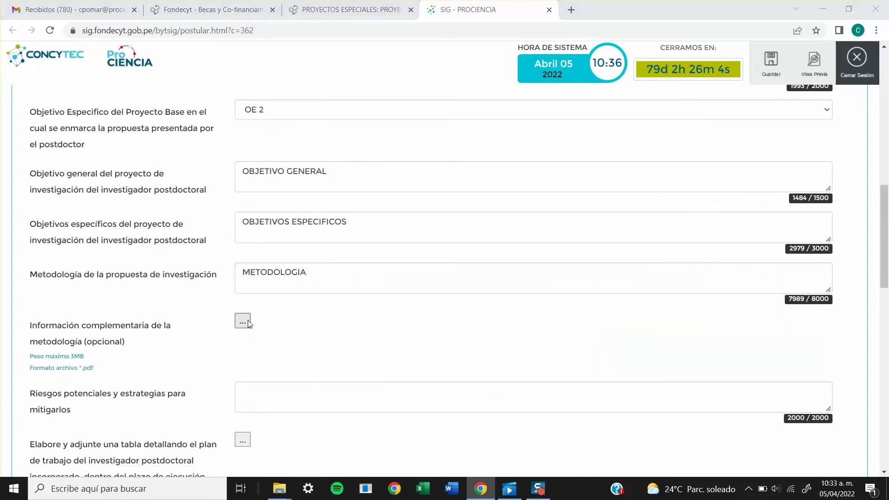
pyautogui.click(246, 297)
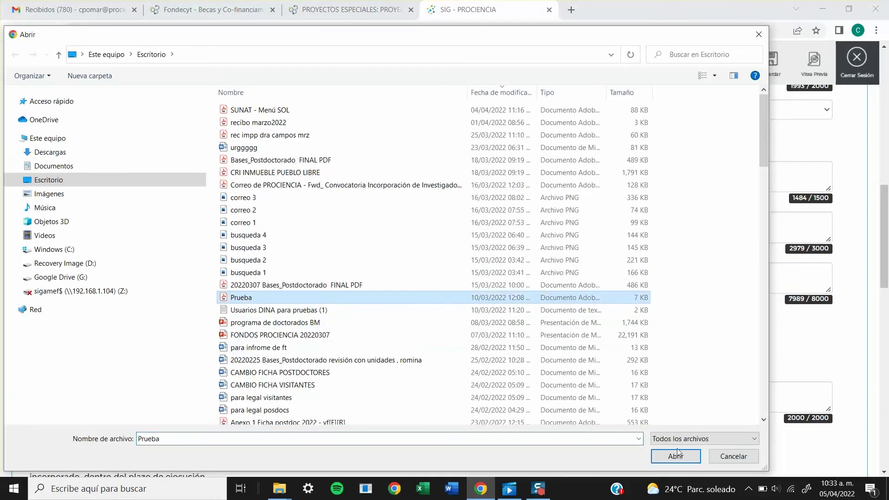
pyautogui.click(675, 456)
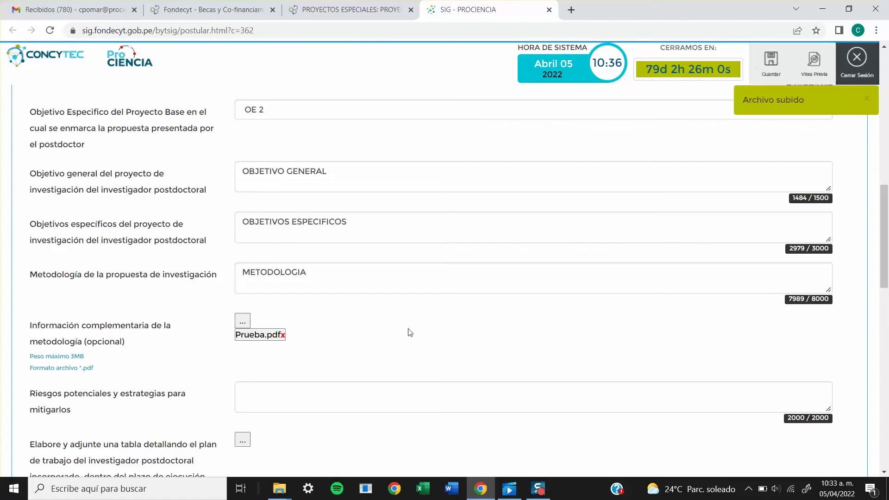
# Enter RIESGOS Y ESTRATEGIAS as the Riesgos potenciales y estrategias para mitigarlos
pyautogui.scroll(-1, 408, 333)
pyautogui.scroll(-1, 407, 333)
pyautogui.click(295, 294)
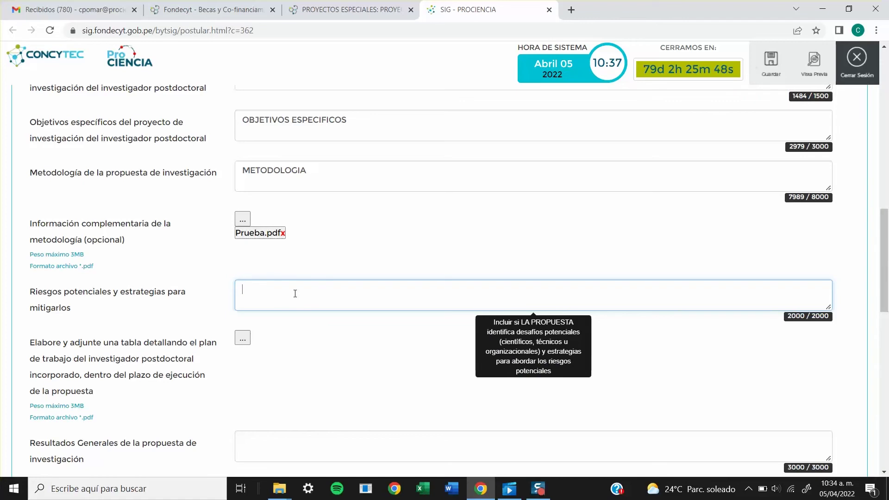
pyautogui.write('RIESGOS Y ES')
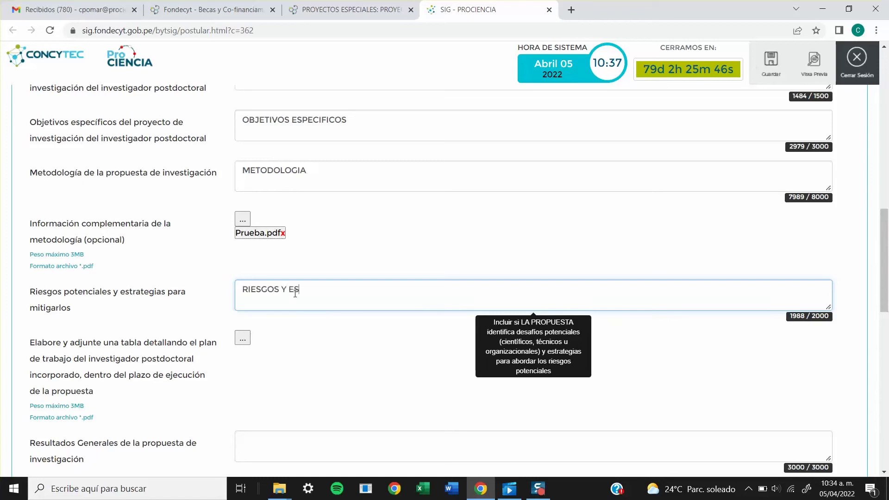
pyautogui.write('TRATEGIAS')
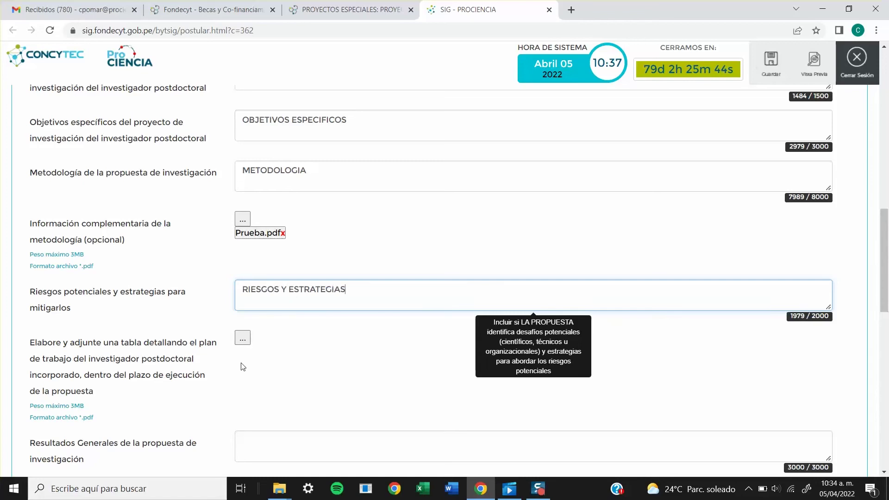
pyautogui.click(254, 373)
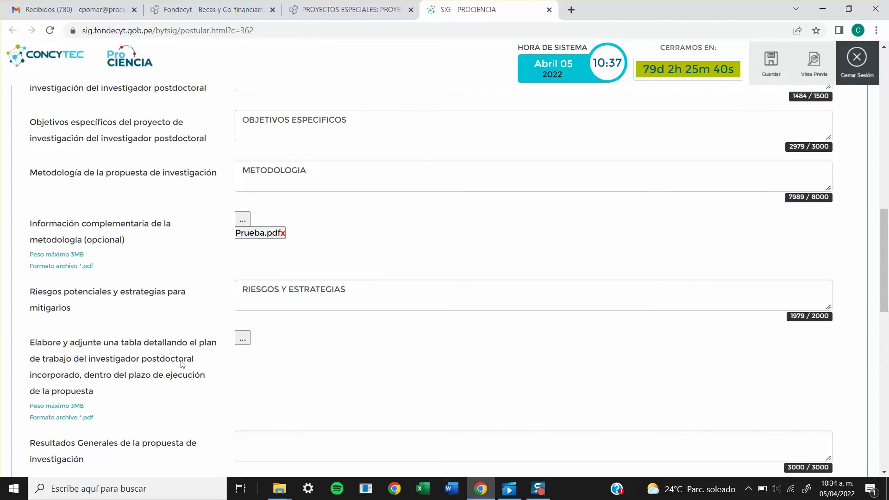
# Attach Prueba.pdf from the Escritorio folder as the table detailing the postdoctoral researcher's work plan
pyautogui.click(243, 340)
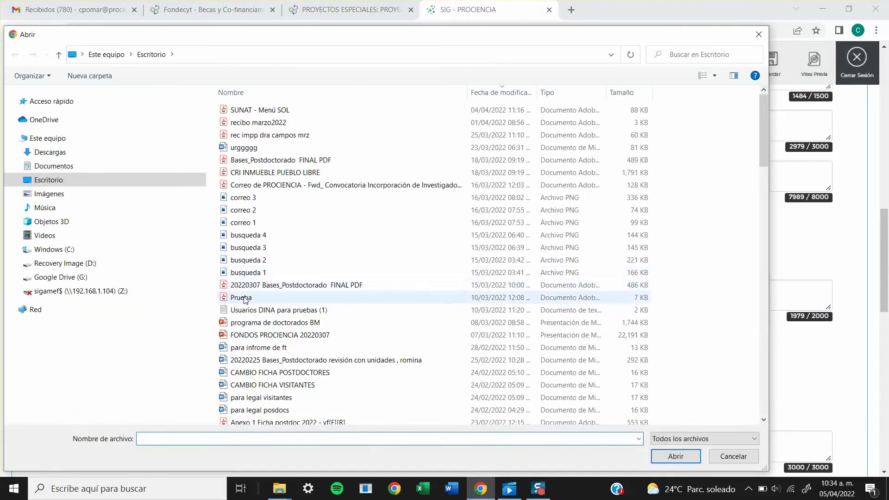
pyautogui.click(245, 298)
pyautogui.click(694, 460)
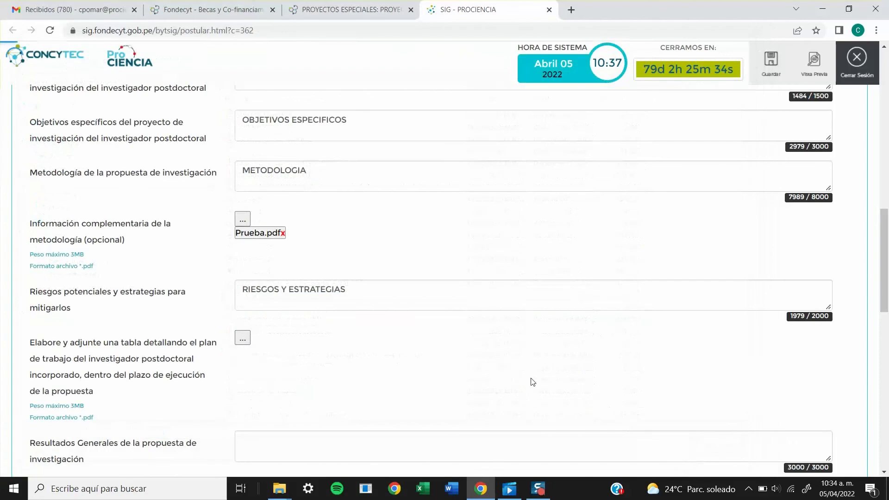
# Enter RESULTADOS GENERALES as the Resultados Generales de la propuesta de investigación
pyautogui.scroll(-3, 528, 379)
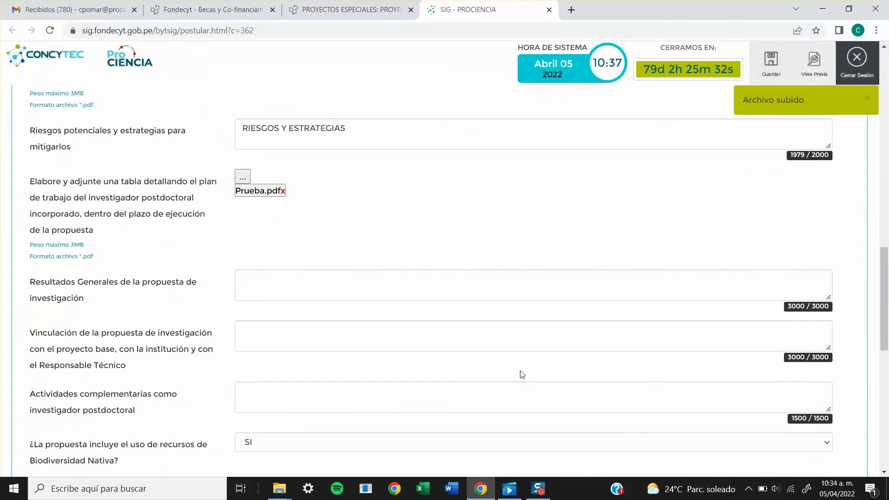
pyautogui.click(290, 293)
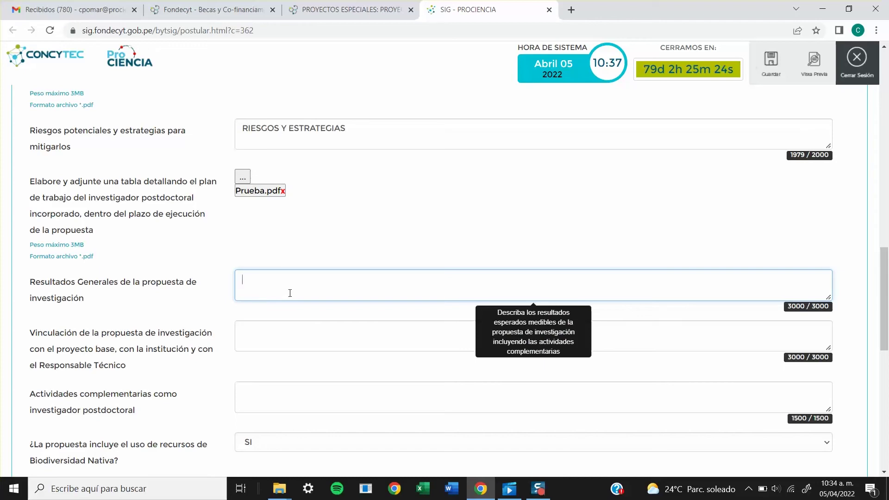
pyautogui.write('RESULATDS')
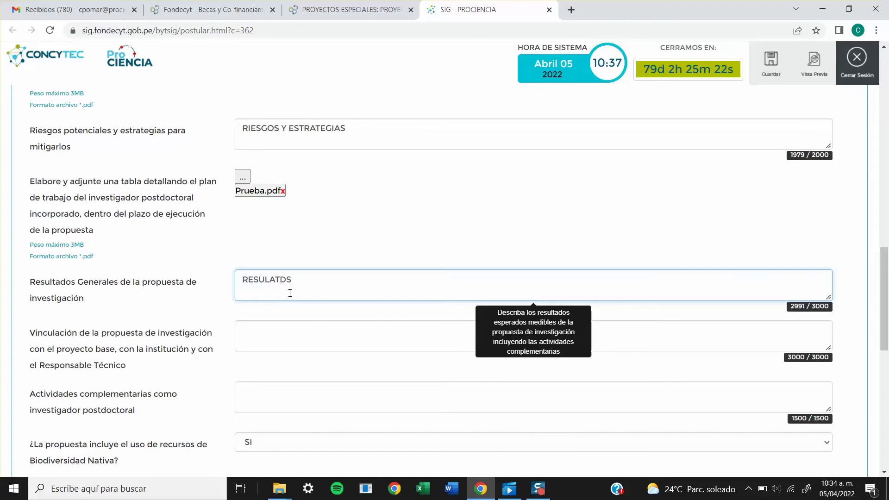
pyautogui.press('BackSpace')
pyautogui.press('BackSpace')
pyautogui.press('BackSpace')
pyautogui.press('BackSpace')
pyautogui.press('BackSpace')
pyautogui.write('LTADOS GE')
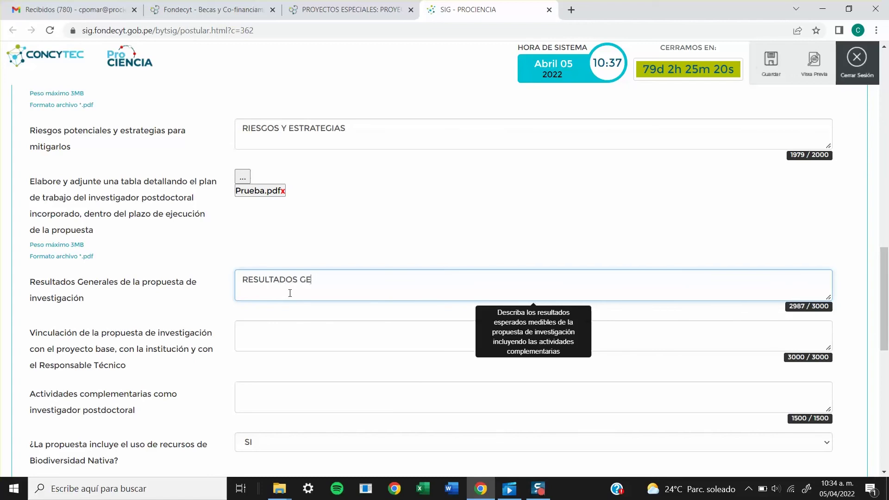
pyautogui.write('NERALES')
# Enter VINCULACION for the proposal's link to the base project and ACTIVIDADES COMPLEMENTARIAS as the researcher's complementary activities
pyautogui.press('Tab')
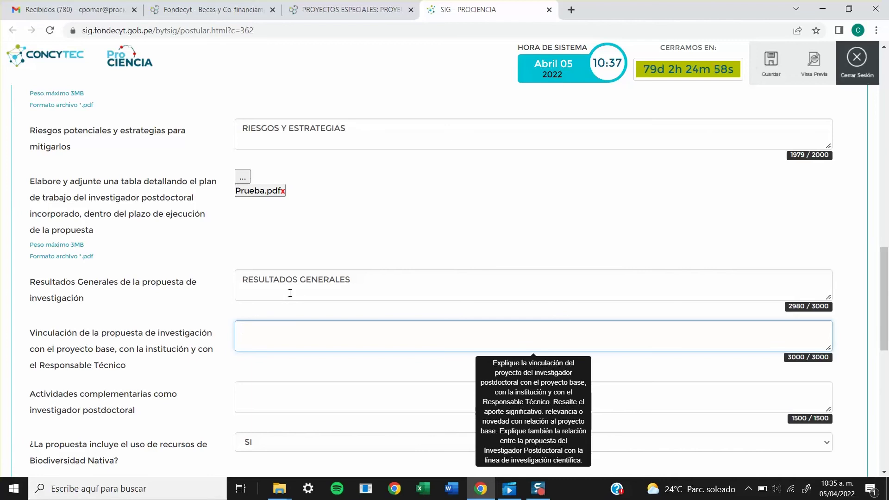
pyautogui.write('VINCULACION')
pyautogui.press('Tab')
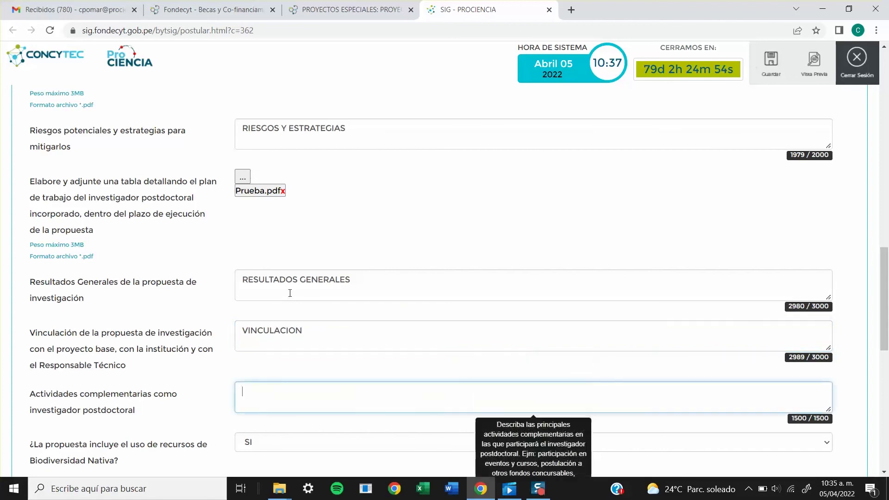
pyautogui.scroll(-2, 290, 293)
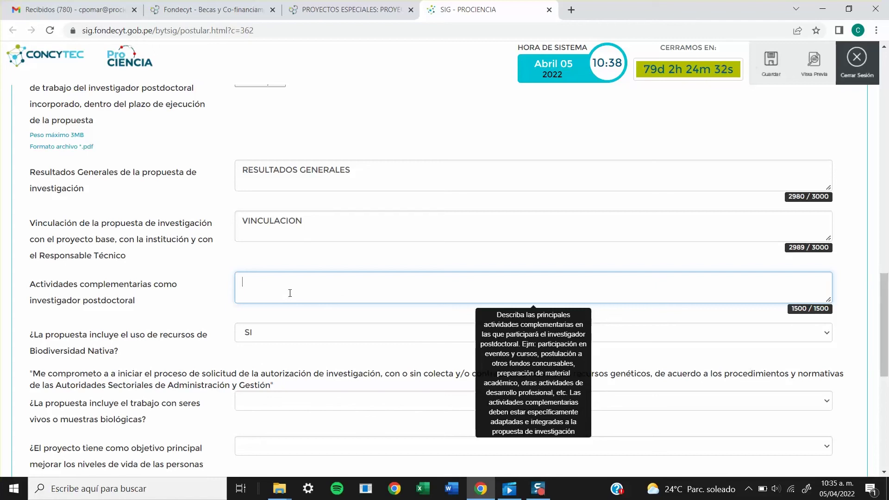
pyautogui.write('ACTIVID')
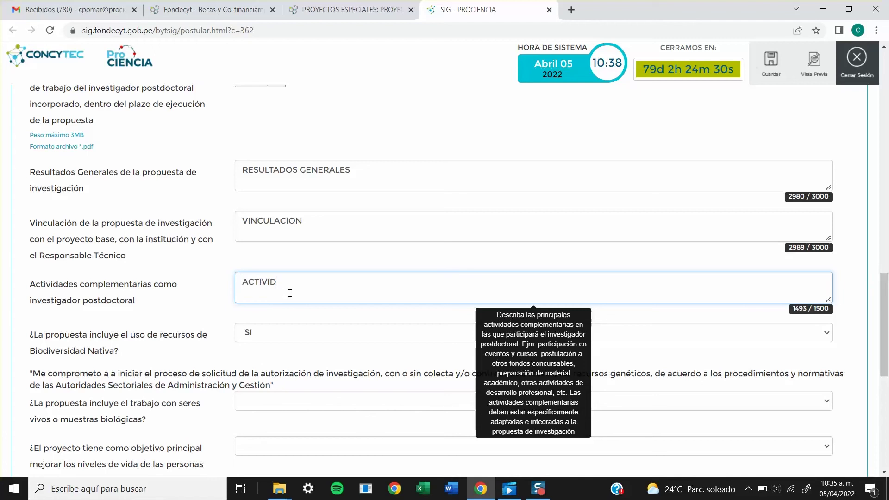
pyautogui.write('ADES COMPLE')
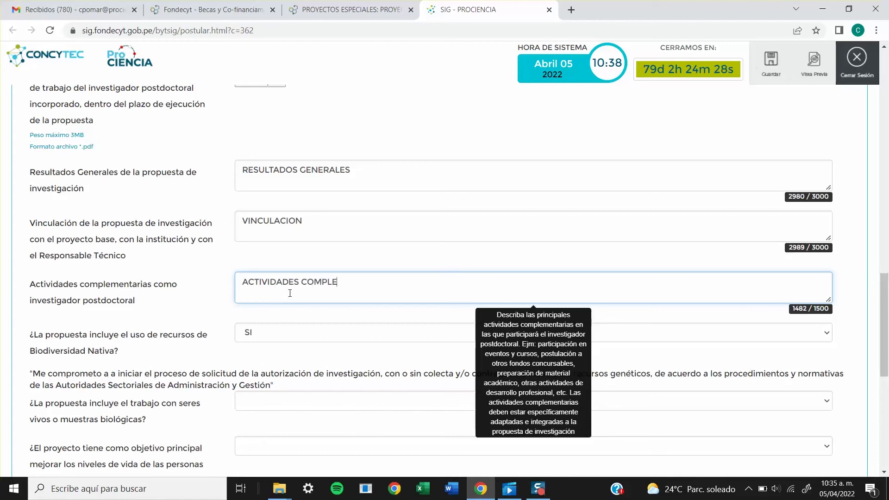
pyautogui.write('MENTARIAS')
# Switch the Biodiversidad Nativa question to NO and back to SI, and highlight the authorization commitment statement below it
pyautogui.scroll(-2, 262, 338)
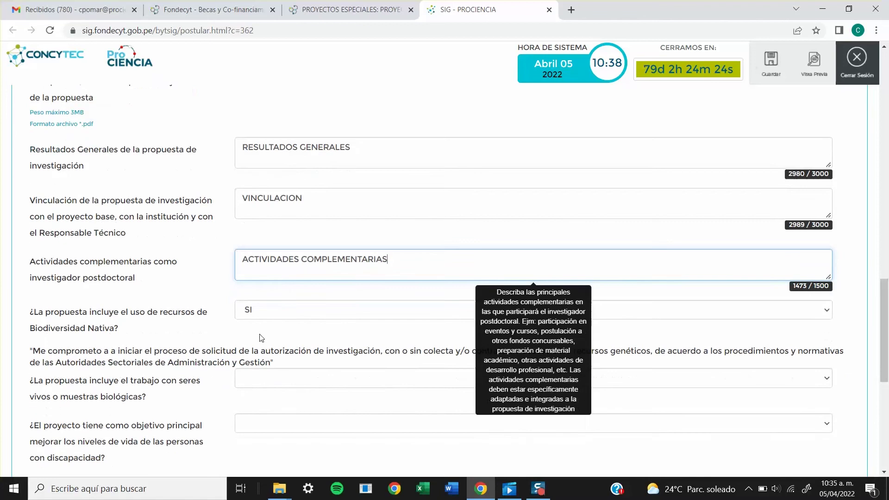
pyautogui.click(281, 320)
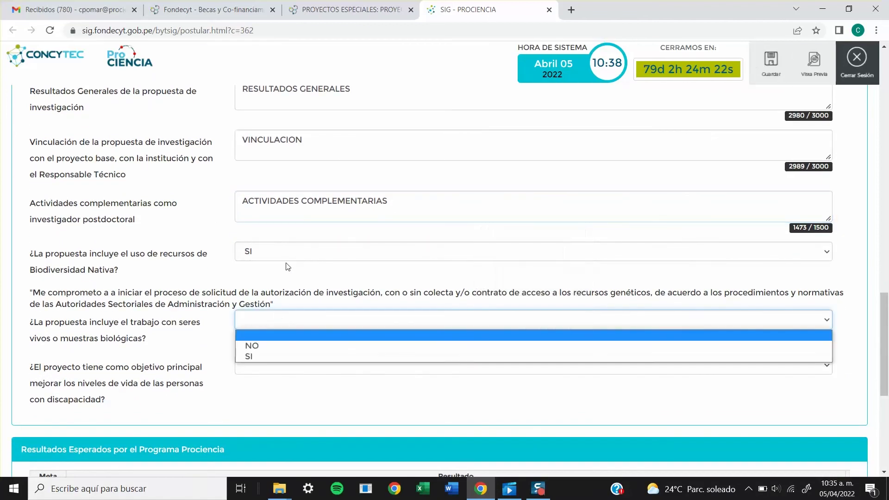
pyautogui.click(286, 255)
pyautogui.click(159, 262)
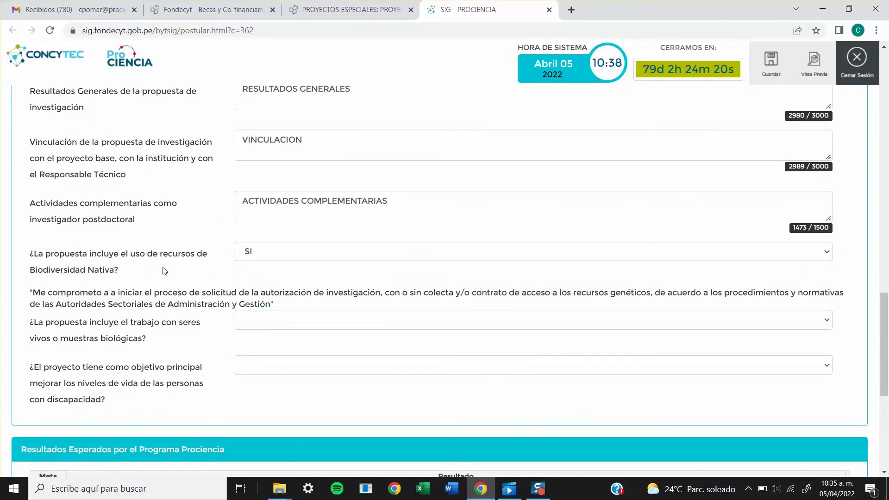
pyautogui.click(276, 252)
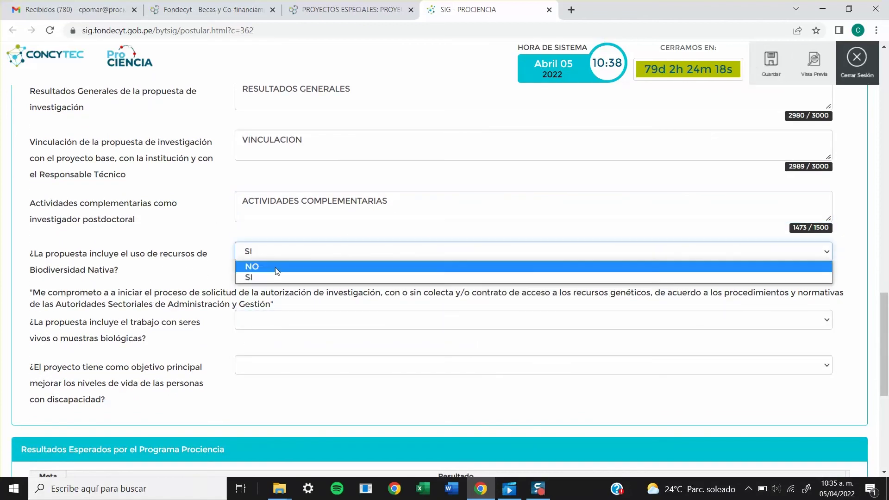
pyautogui.click(276, 271)
pyautogui.click(271, 253)
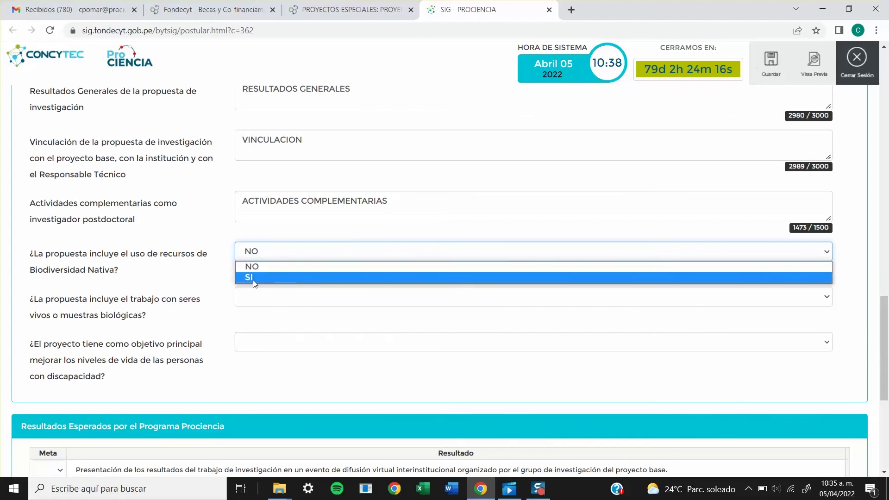
pyautogui.click(254, 277)
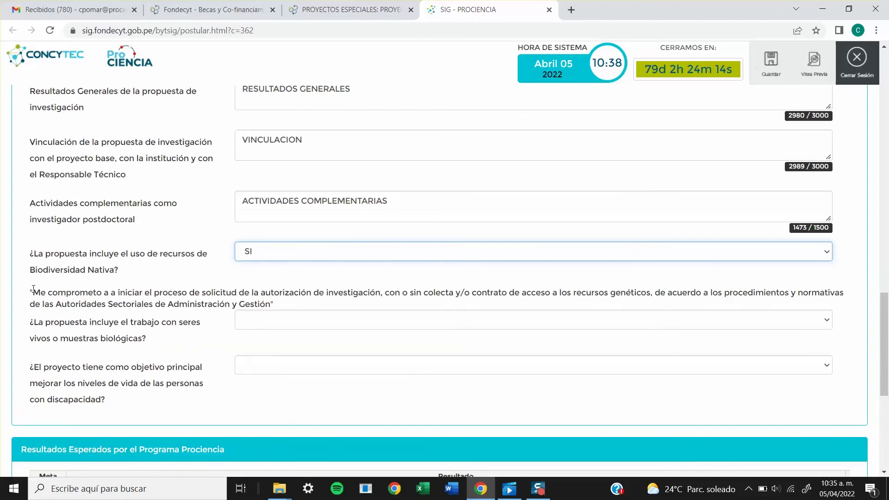
pyautogui.moveTo(33, 289); pyautogui.dragTo(283, 305)
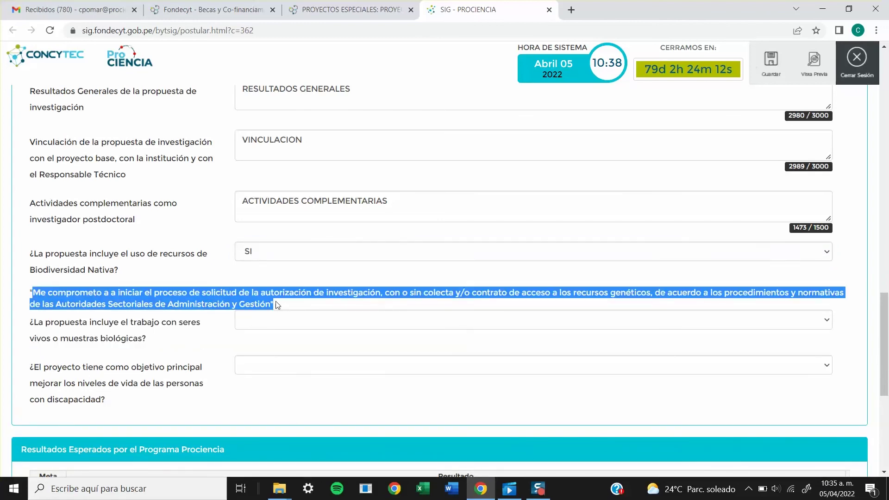
# Answer SI to whether the proposal includes work with seres vivos o muestras biológicas
pyautogui.click(259, 323)
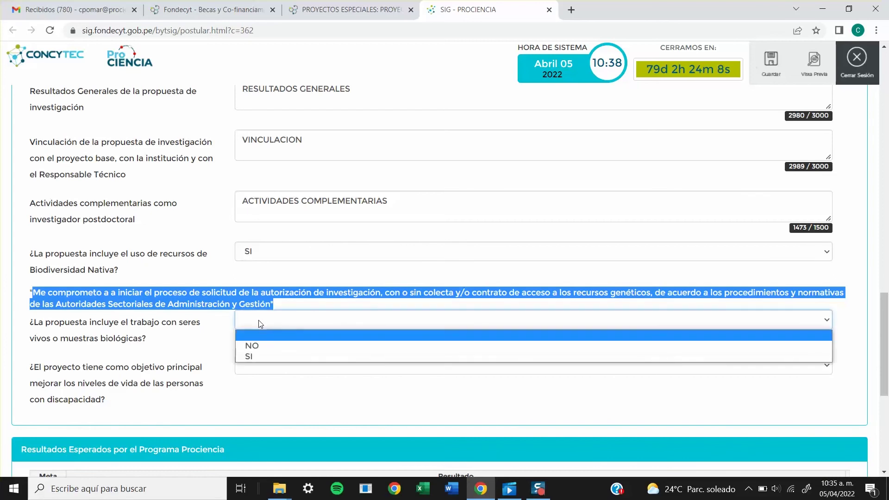
pyautogui.click(333, 278)
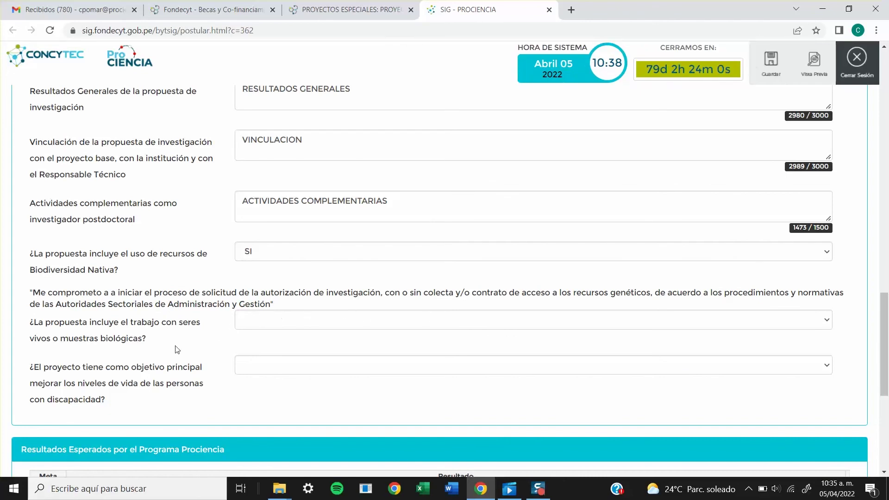
pyautogui.click(272, 318)
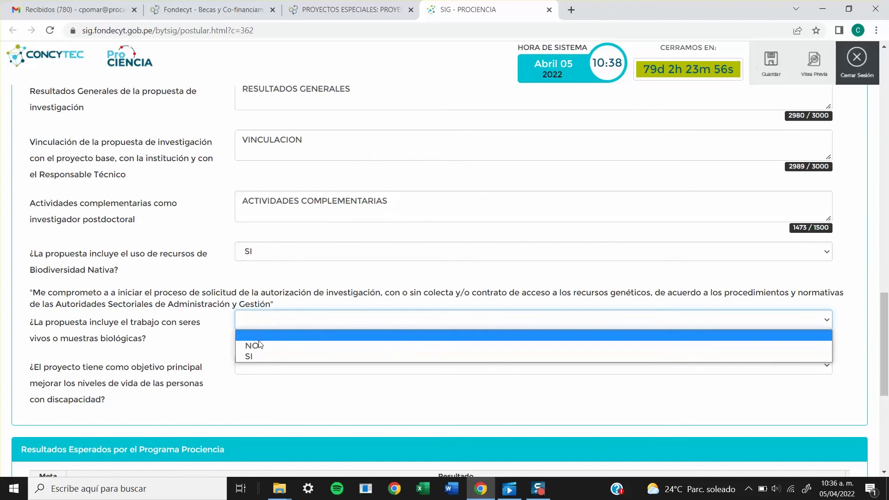
pyautogui.click(253, 357)
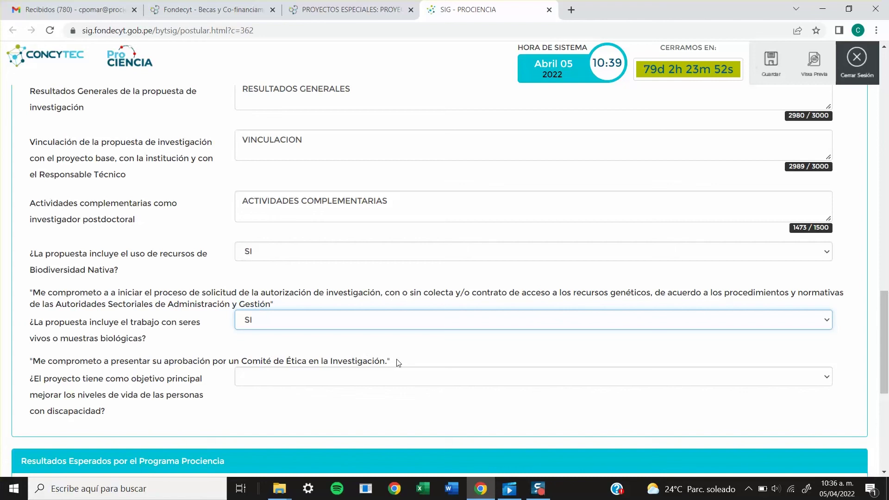
pyautogui.scroll(-2, 399, 362)
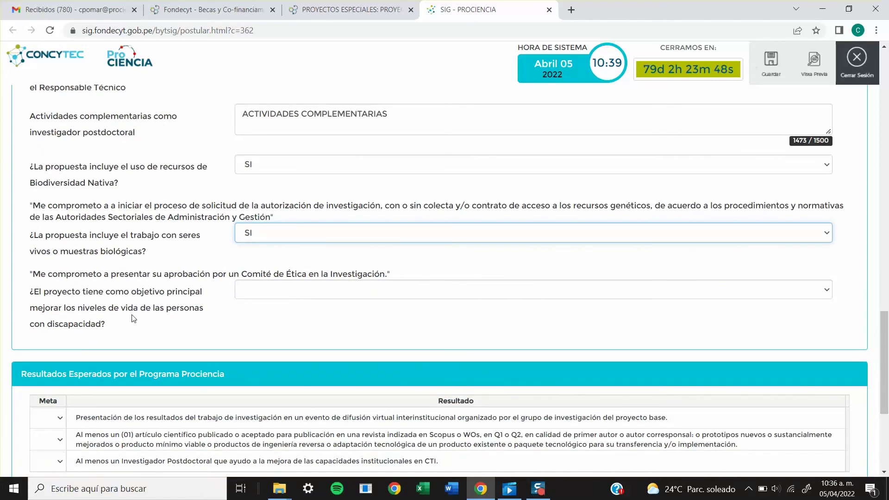
# Switch the answer on whether the project mainly aims to improve the lives of personas con discapacidad from NO to SI and back to NO
pyautogui.click(256, 291)
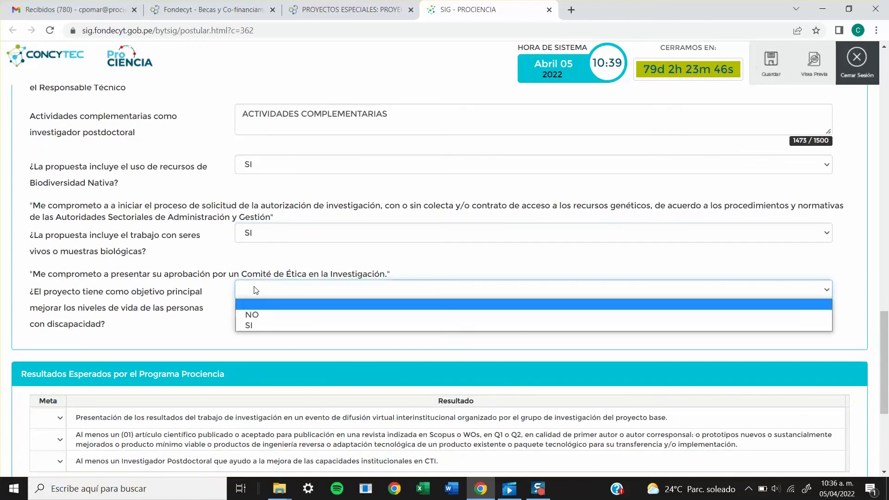
pyautogui.click(257, 311)
pyautogui.click(259, 295)
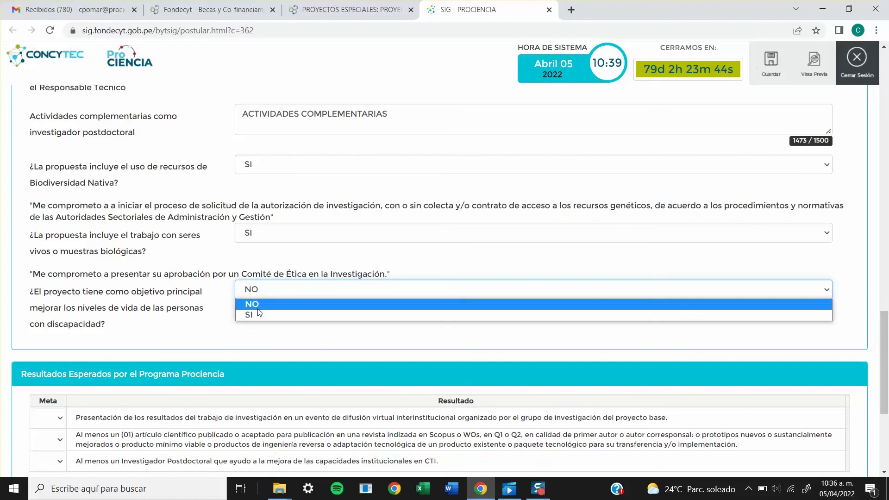
pyautogui.click(258, 315)
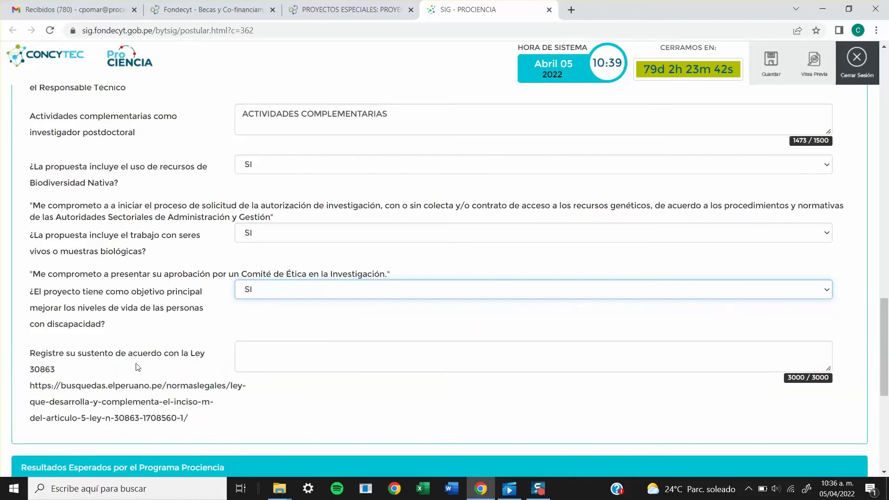
pyautogui.click(258, 290)
pyautogui.click(257, 303)
pyautogui.scroll(-3, 256, 302)
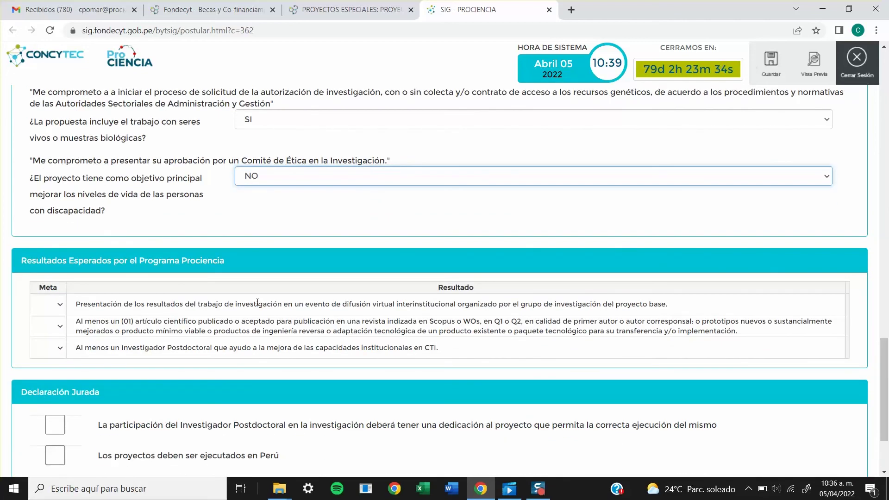
pyautogui.scroll(5, 258, 302)
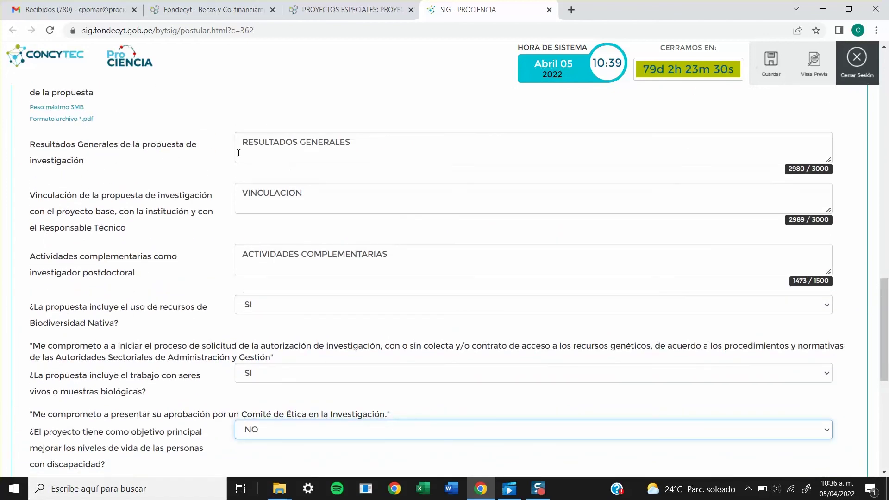
# Set the Meta to 1 for each of the three Resultados Esperados por el Programa Prociencia
pyautogui.scroll(-6, 239, 153)
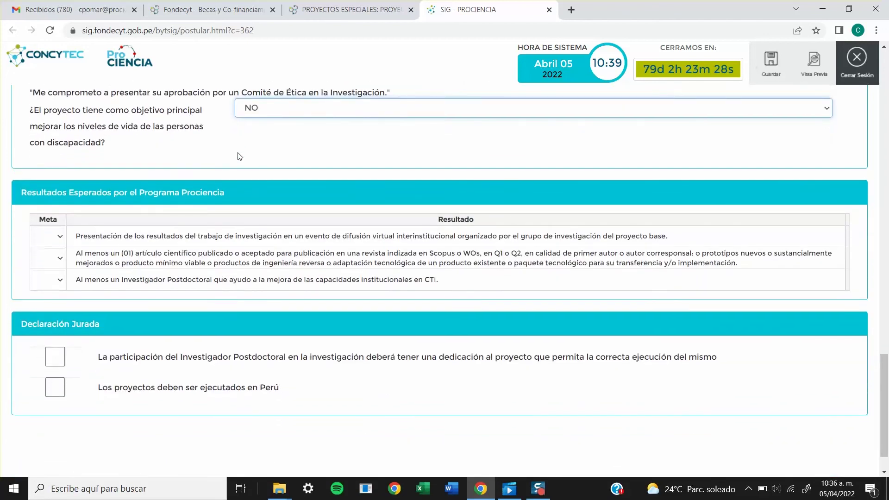
pyautogui.click(60, 243)
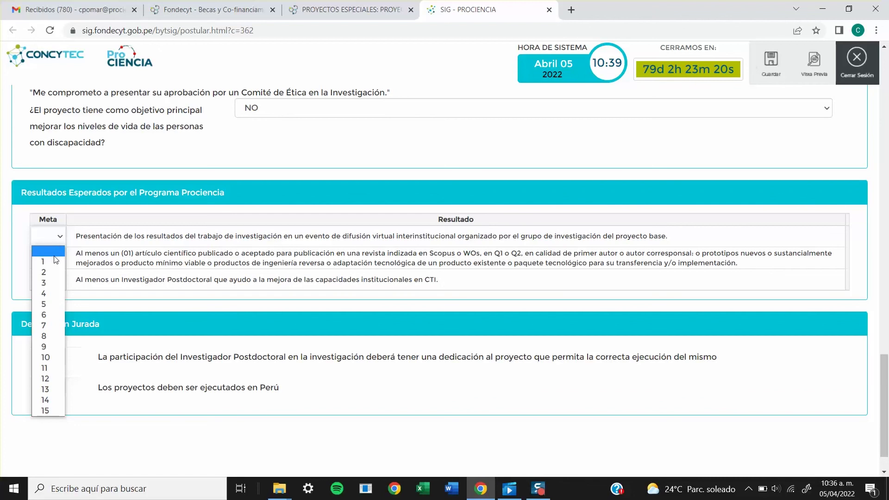
pyautogui.click(51, 261)
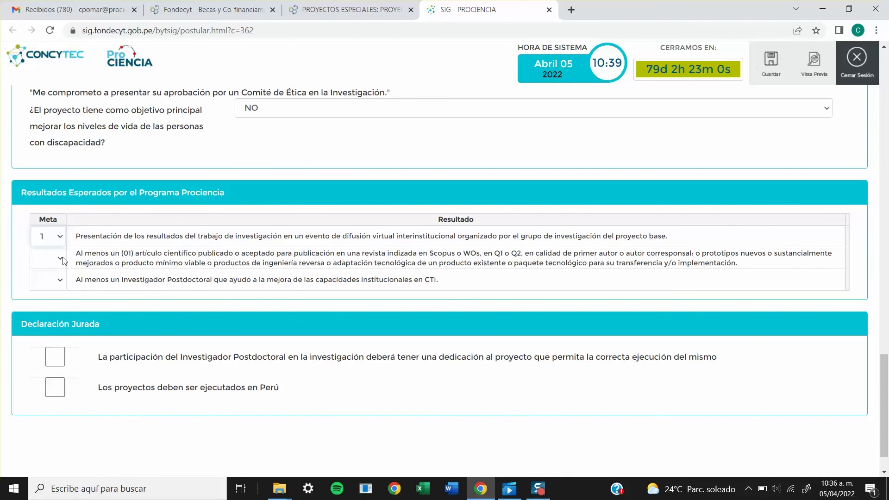
pyautogui.click(64, 261)
pyautogui.click(62, 281)
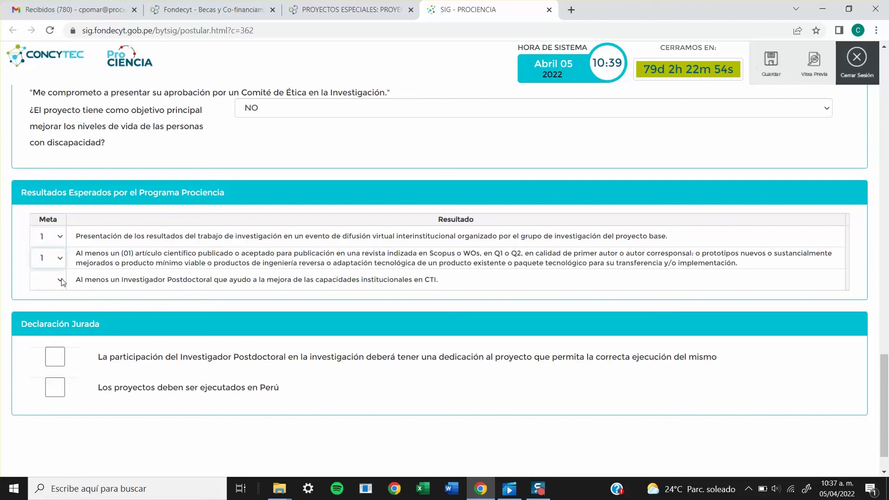
pyautogui.click(61, 279)
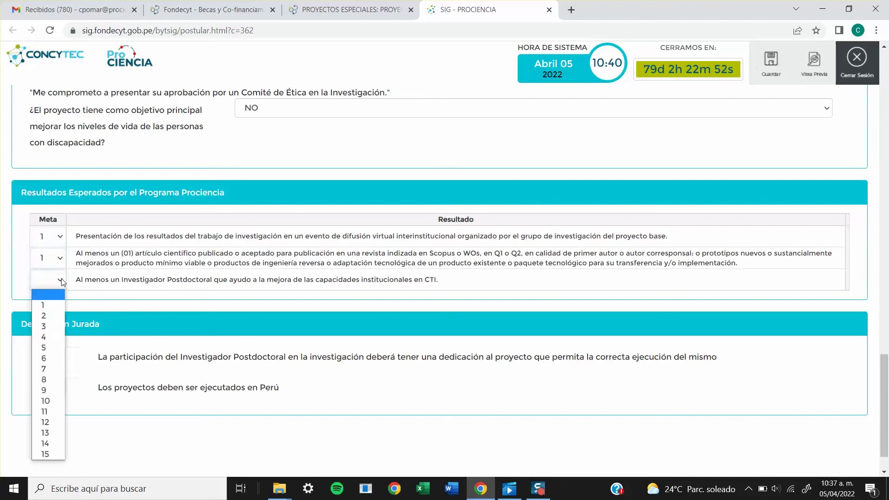
pyautogui.click(53, 305)
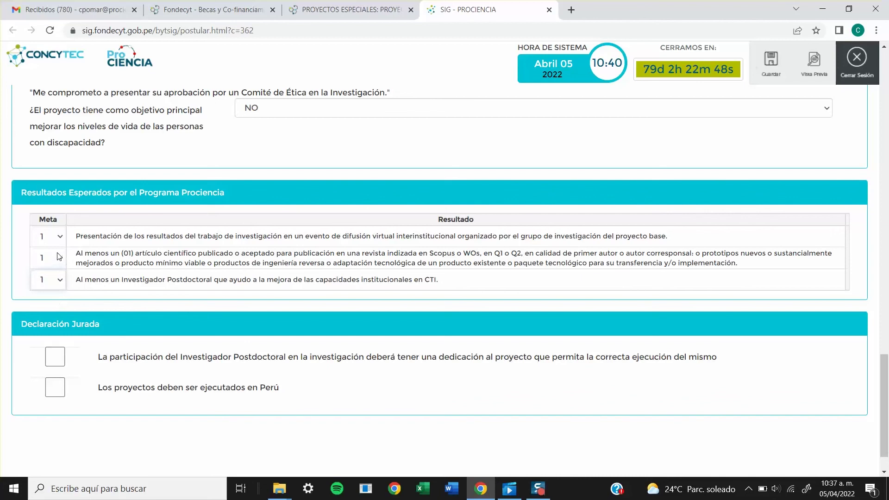
# Accept both Declaración Jurada statements, on the researcher's dedication and execution in Perú, and save the application
pyautogui.scroll(-1, 57, 287)
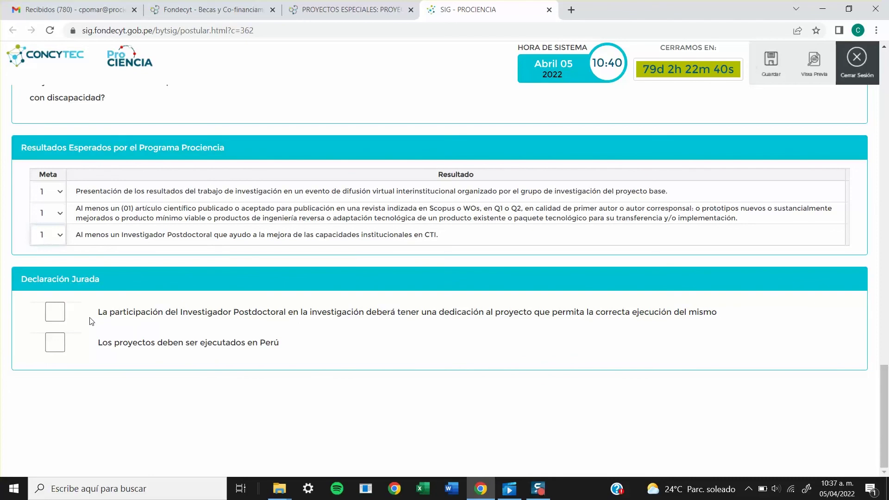
pyautogui.click(58, 317)
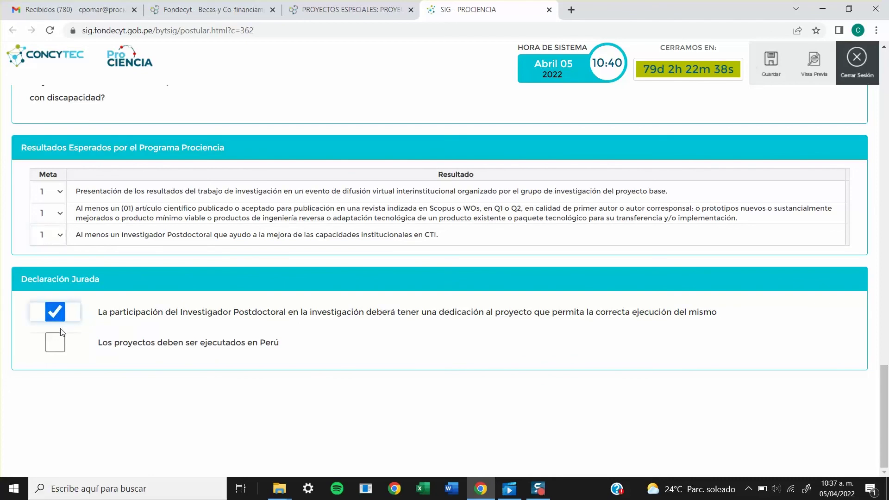
pyautogui.click(55, 342)
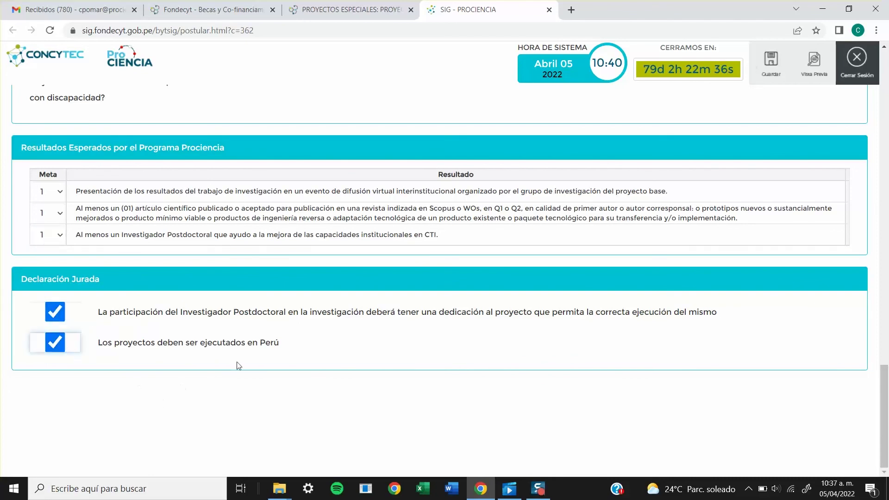
pyautogui.scroll(20, 237, 366)
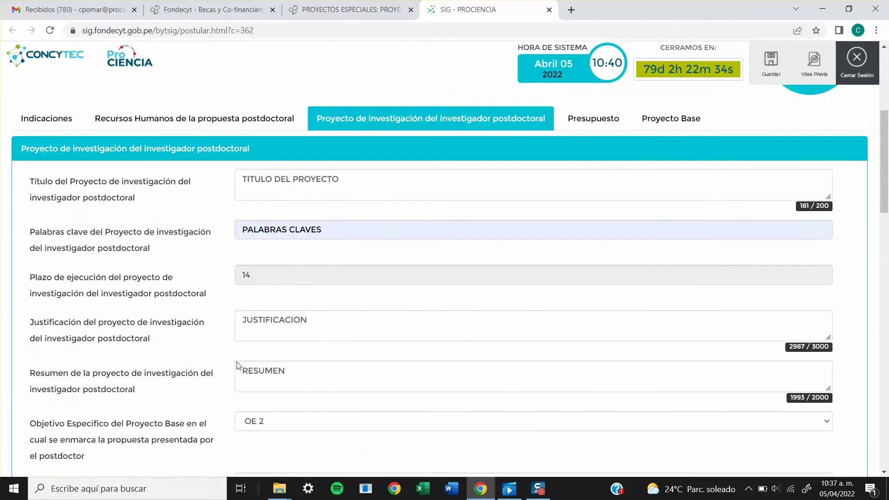
pyautogui.scroll(5, 237, 366)
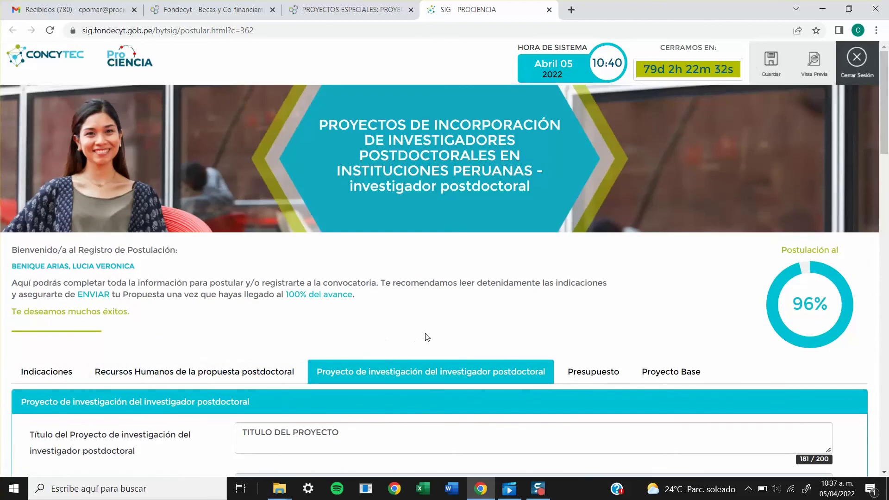
pyautogui.click(766, 76)
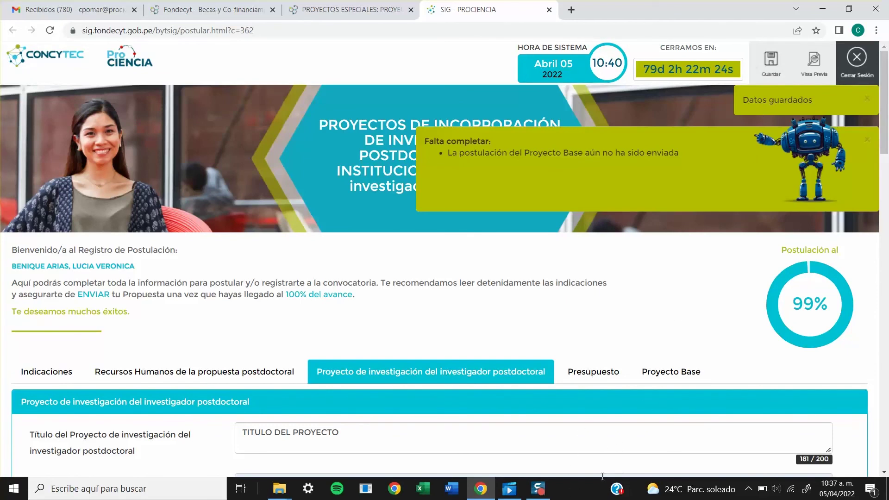
# Open the Presupuesto section and look over the budget categories under Aporte Prociencia
pyautogui.scroll(-5, 601, 476)
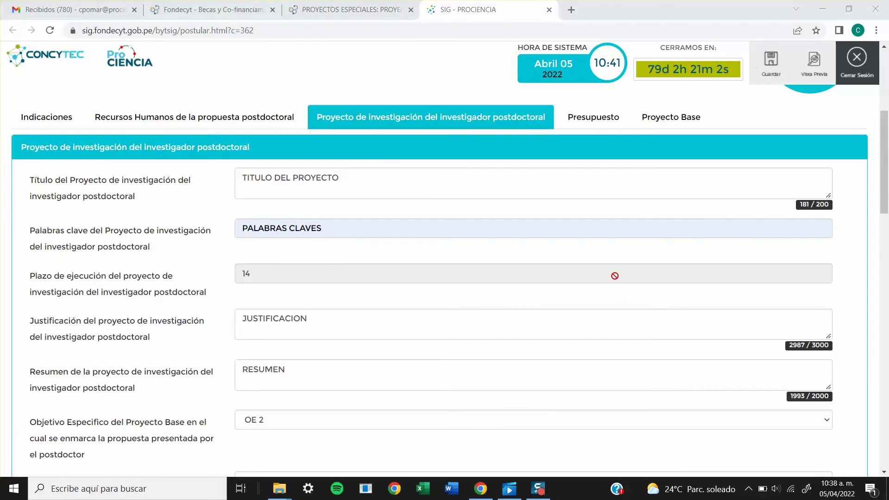
pyautogui.click(597, 119)
pyautogui.scroll(1, 509, 230)
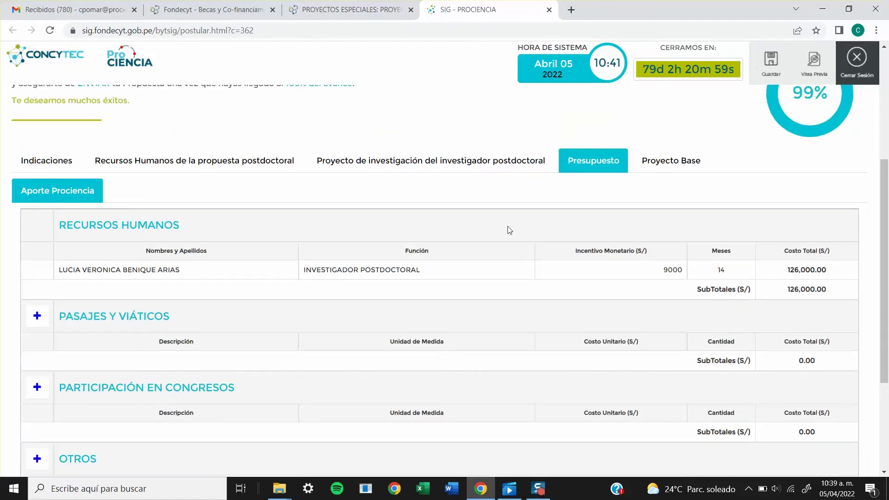
pyautogui.scroll(1, 509, 230)
pyautogui.scroll(-1, 509, 231)
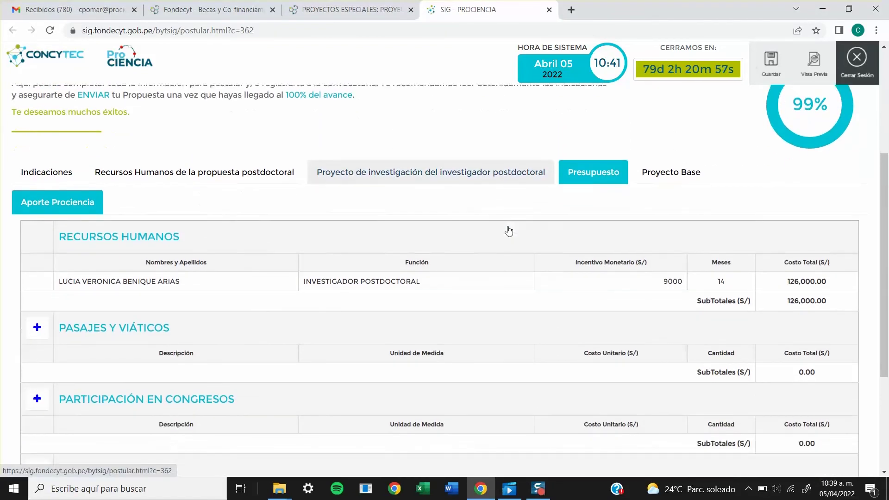
pyautogui.scroll(-1, 509, 231)
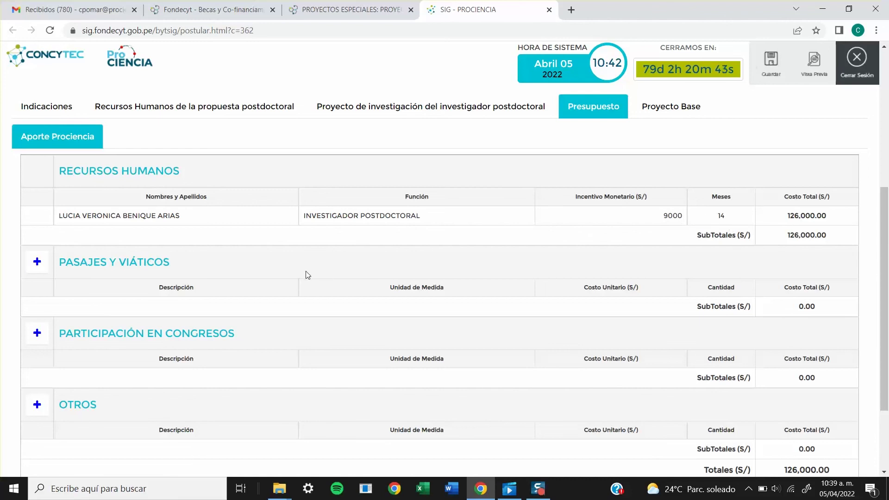
# Add a Pasajes y Viáticos item: VIAJE DE COLECTA A PIURA, unit VIATICOS Y PASAJE, unit cost 2500, quantity 3
pyautogui.click(34, 267)
pyautogui.click(106, 308)
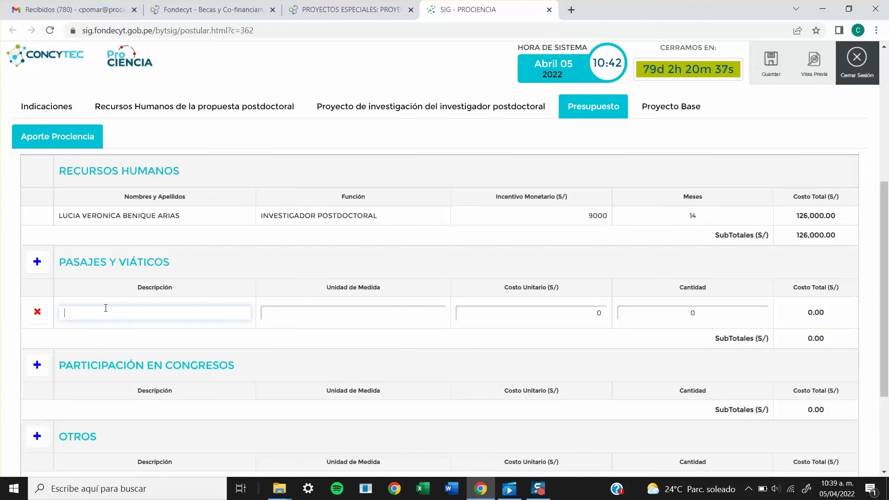
pyautogui.write('VIAJE DE COLECTA A PIURA')
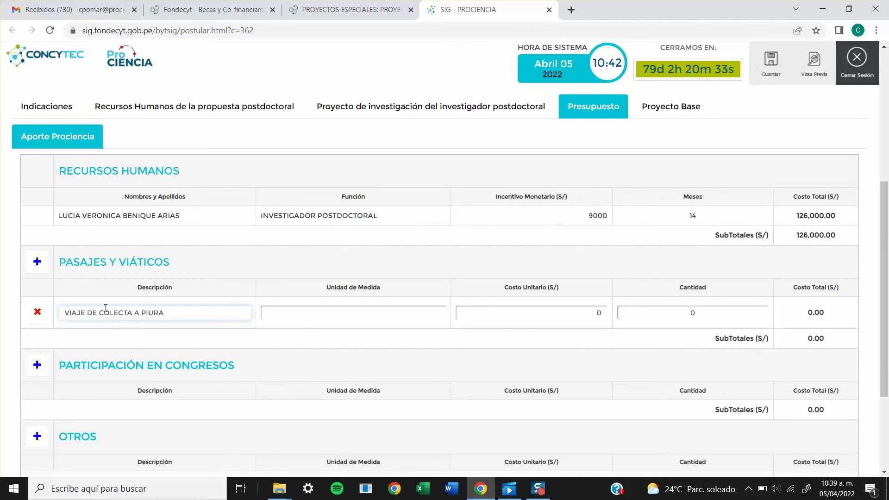
pyautogui.press('Tab')
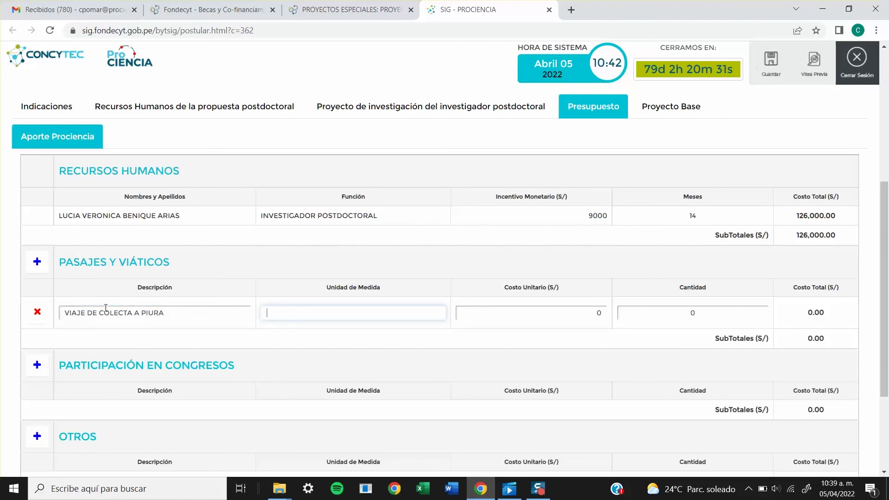
pyautogui.write('VIATICOS')
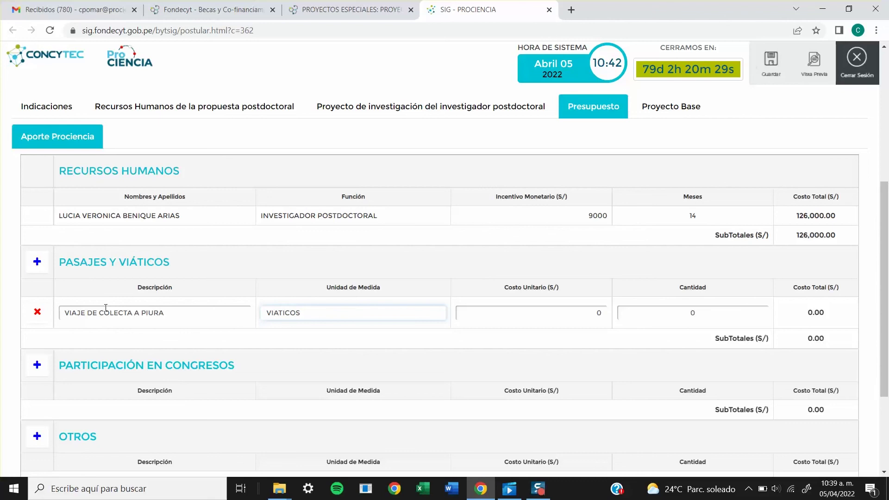
pyautogui.write(' Y PASAJE')
pyautogui.press('Tab')
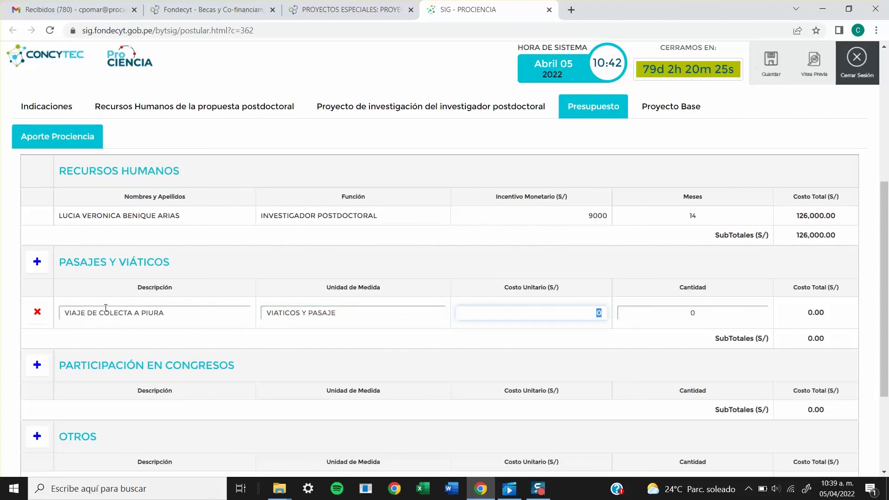
pyautogui.write('2500')
pyautogui.press('Tab')
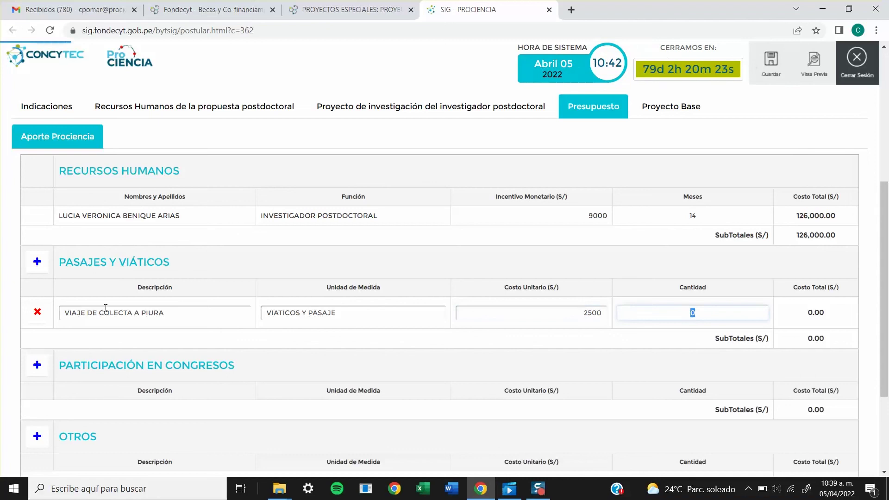
pyautogui.write('3')
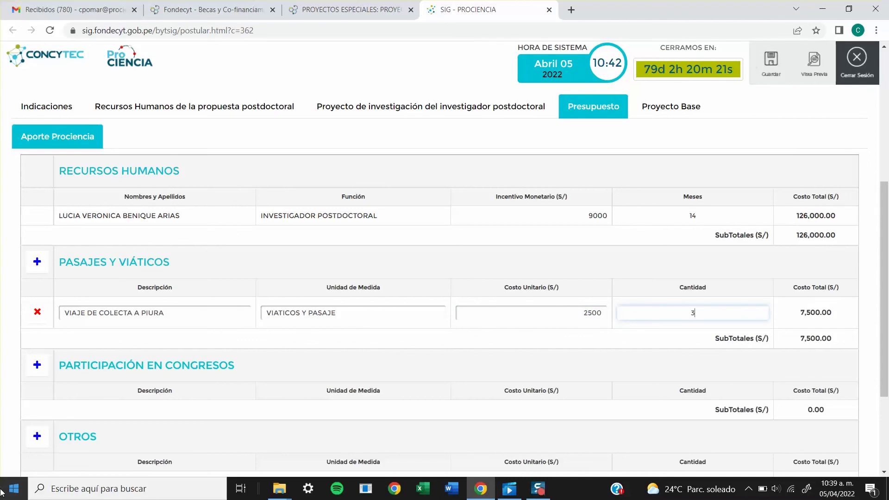
# Add a second Pasajes y Viáticos item: VIAJE DE CAPACITACION LORETO, unit VIATICOS Y PASAJE, unit cost 1500, quantity 3
pyautogui.click(37, 261)
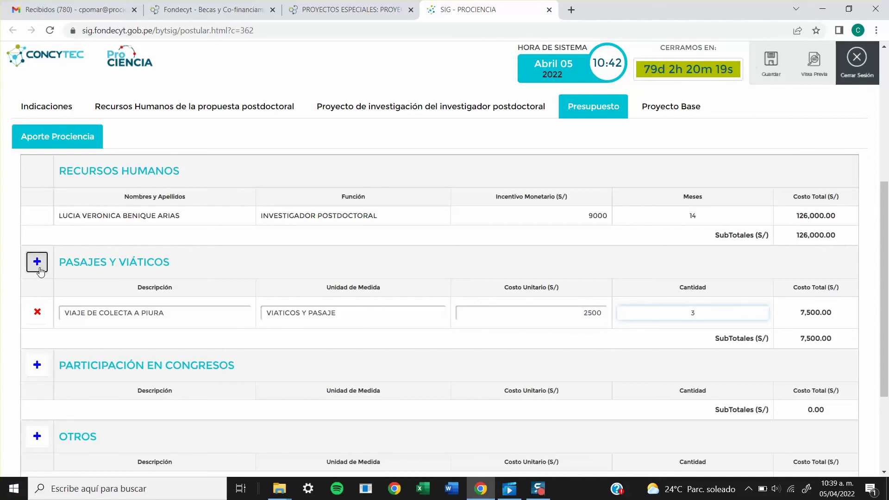
pyautogui.click(74, 345)
pyautogui.write('V')
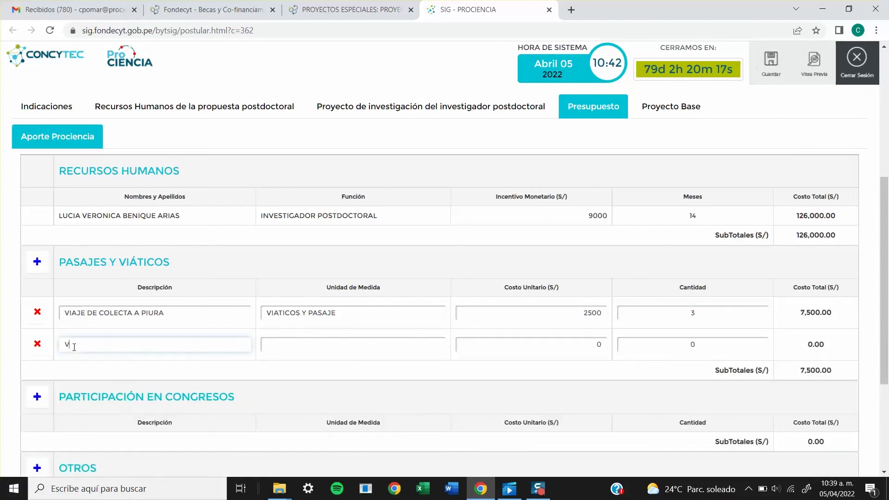
pyautogui.write('IAJE DE CAPACITACION LORETO')
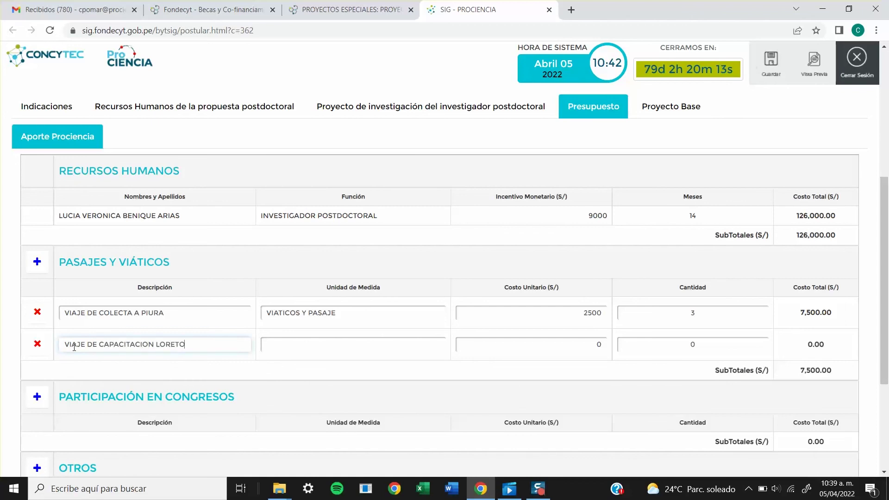
pyautogui.press('Tab')
pyautogui.write('VIATIC')
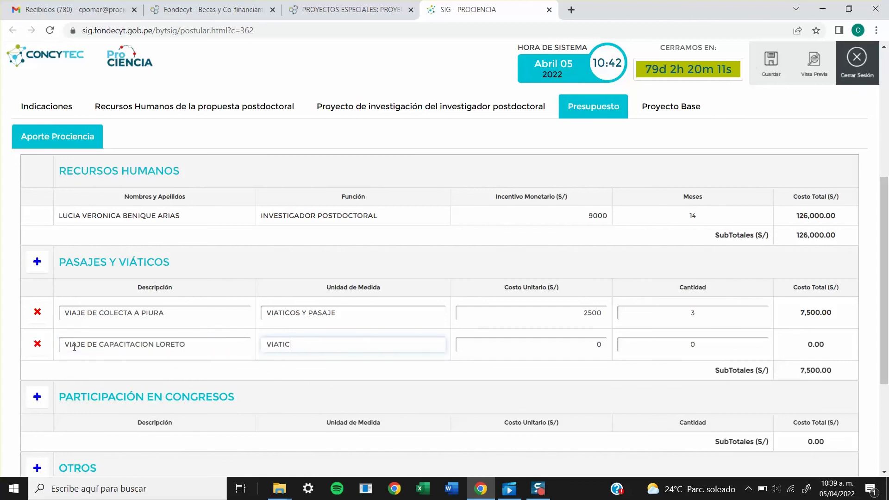
pyautogui.write('OS Y ASAJE')
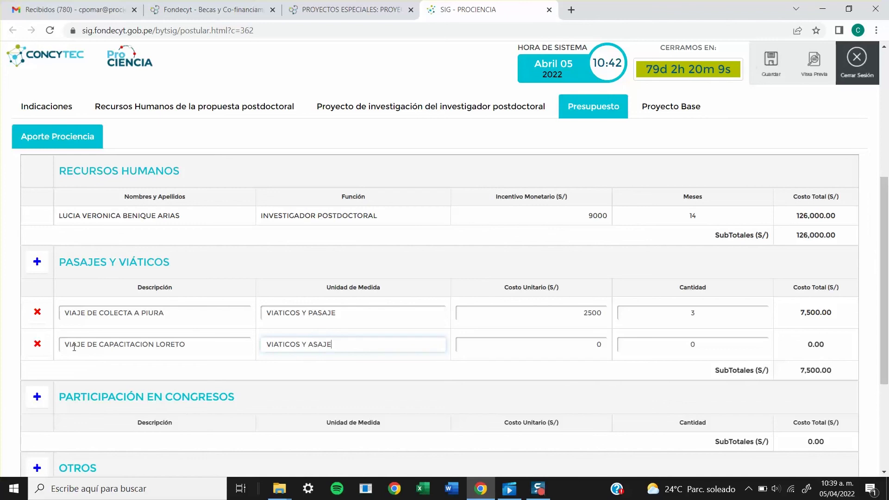
pyautogui.write('PASAJE')
pyautogui.press('Tab')
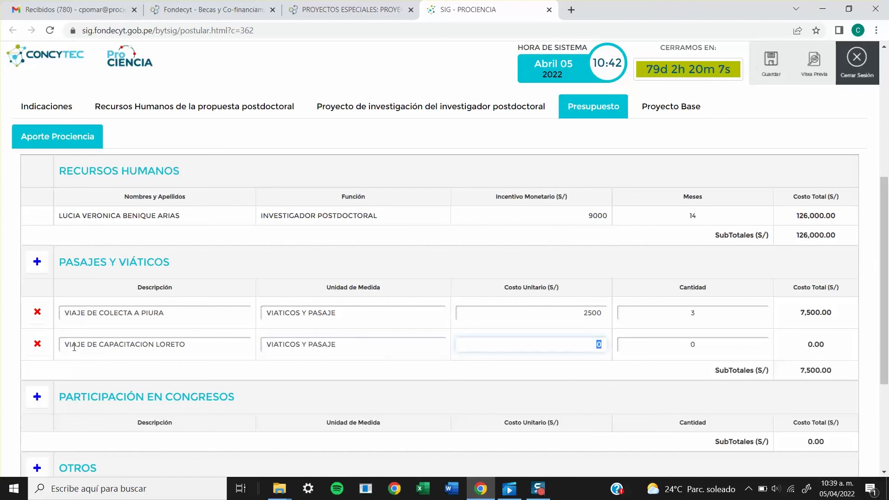
pyautogui.write('1500')
pyautogui.press('Tab')
pyautogui.write('3')
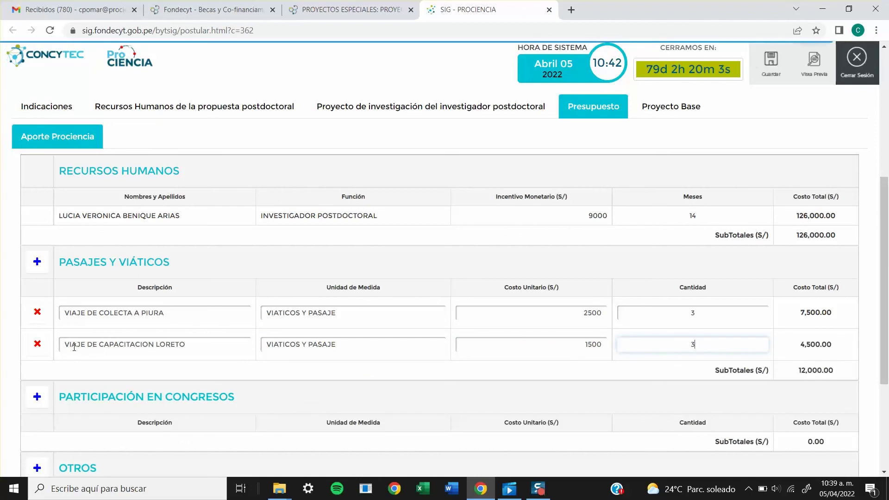
# Add a Participación en Congresos item: CONGRESO INTERNACIONAL, unit PASAJES, unit cost 5000, quantity 1
pyautogui.scroll(-2, 74, 347)
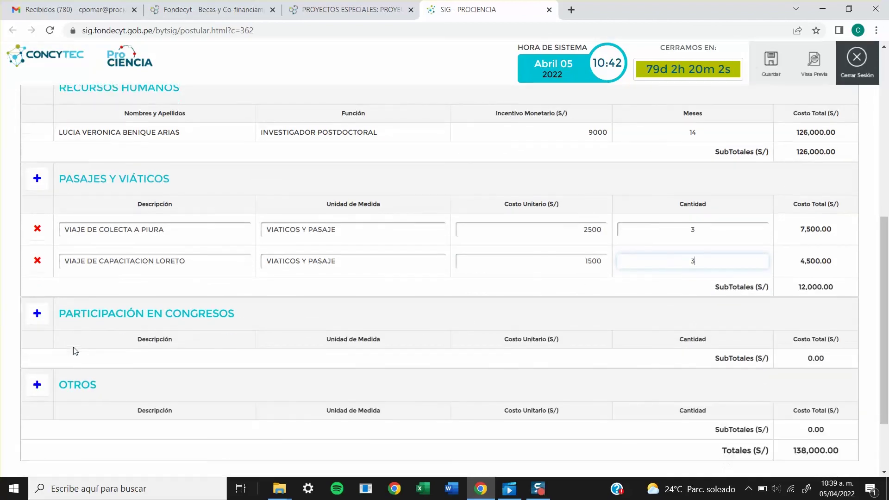
pyautogui.click(39, 319)
pyautogui.click(89, 368)
pyautogui.write('C')
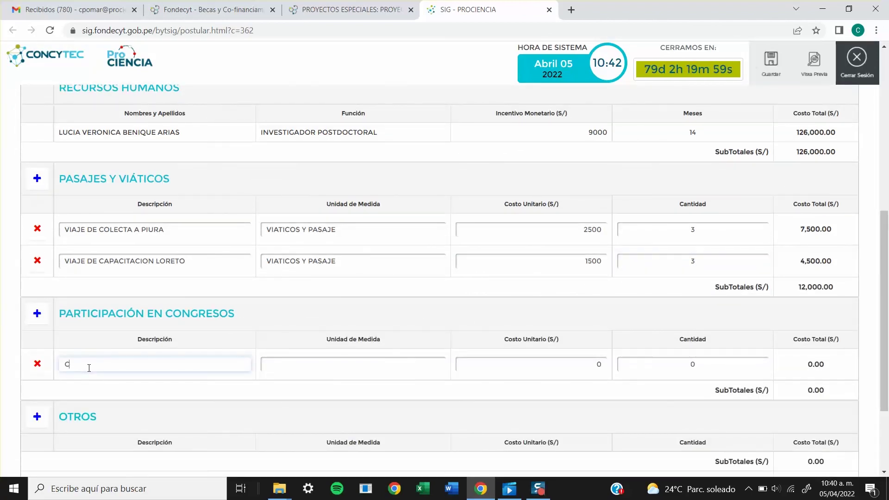
pyautogui.write('ONGRESO INTERNA')
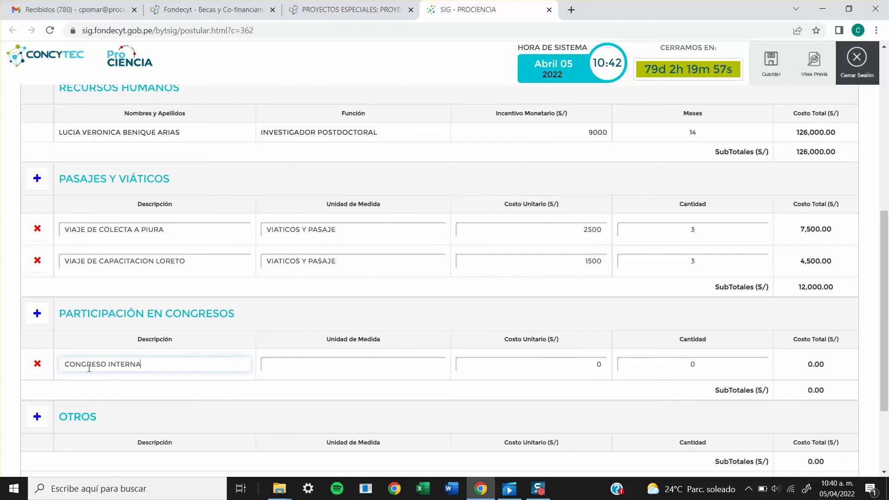
pyautogui.write('CIONAL')
pyautogui.press('Tab')
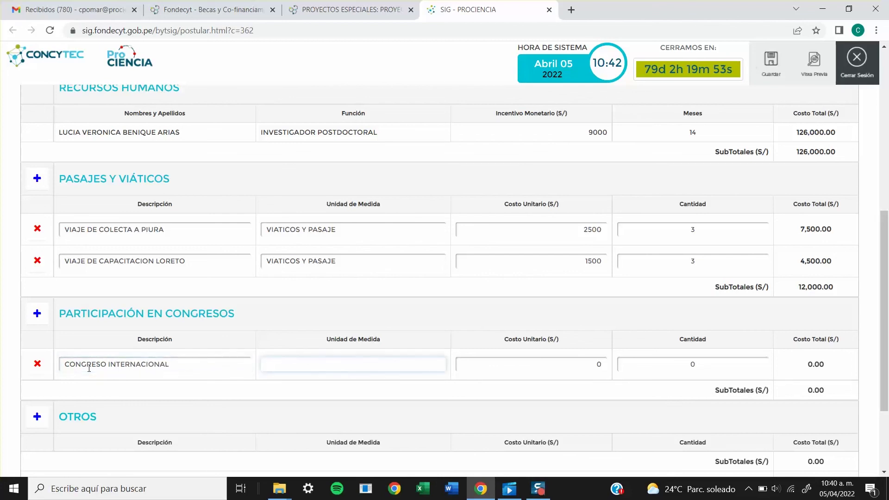
pyautogui.write('PASAJES')
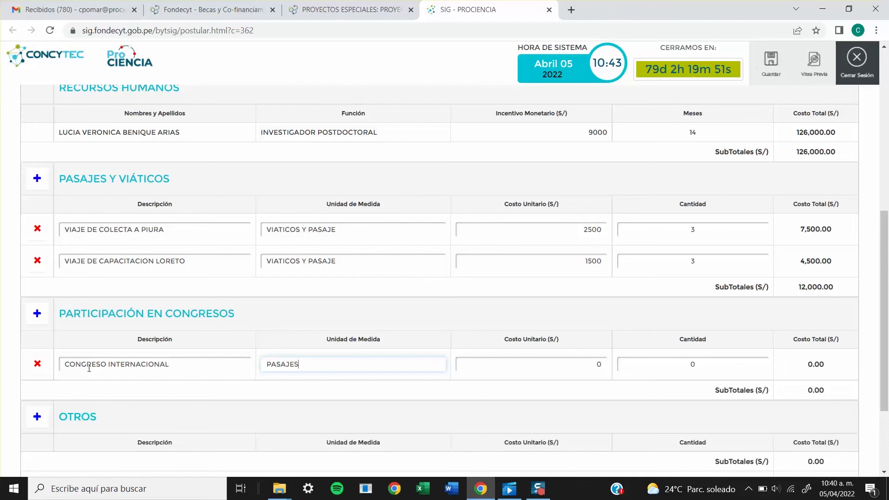
pyautogui.press('Tab')
pyautogui.write('500')
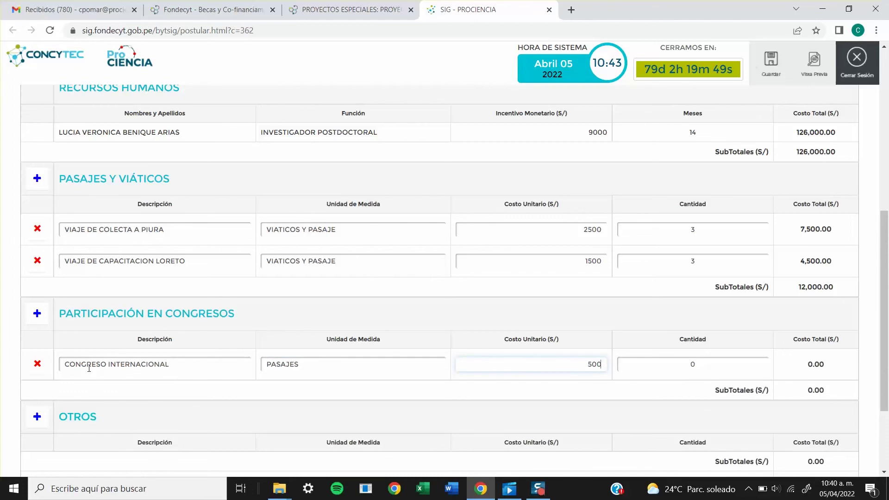
pyautogui.write('0')
pyautogui.press('Tab')
pyautogui.write('1')
# Add an item under the Otros category: OTROS, unit UNIDAD, unit cost 1500, quantity 4
pyautogui.scroll(-2, 88, 368)
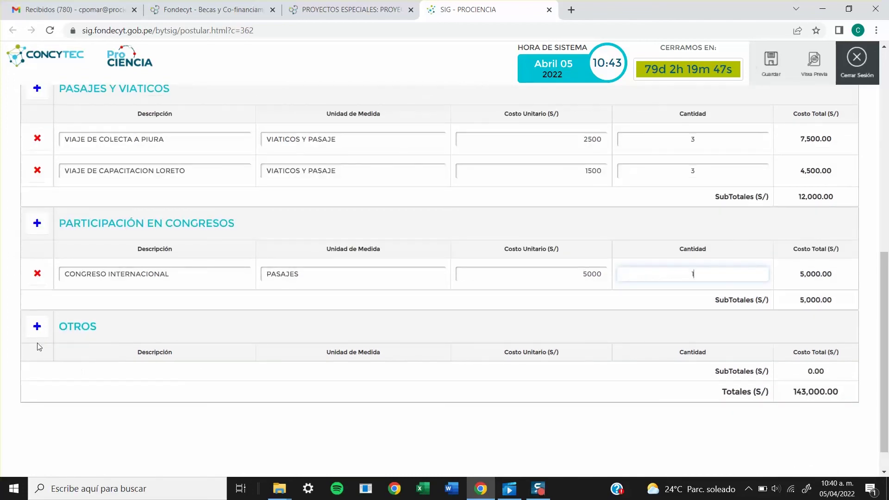
pyautogui.click(37, 326)
pyautogui.click(78, 373)
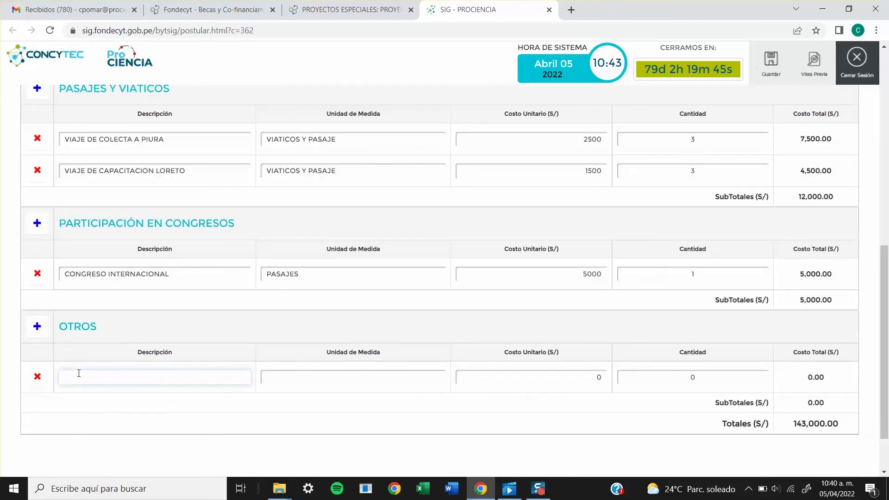
pyautogui.write('OTROS')
pyautogui.press('Tab')
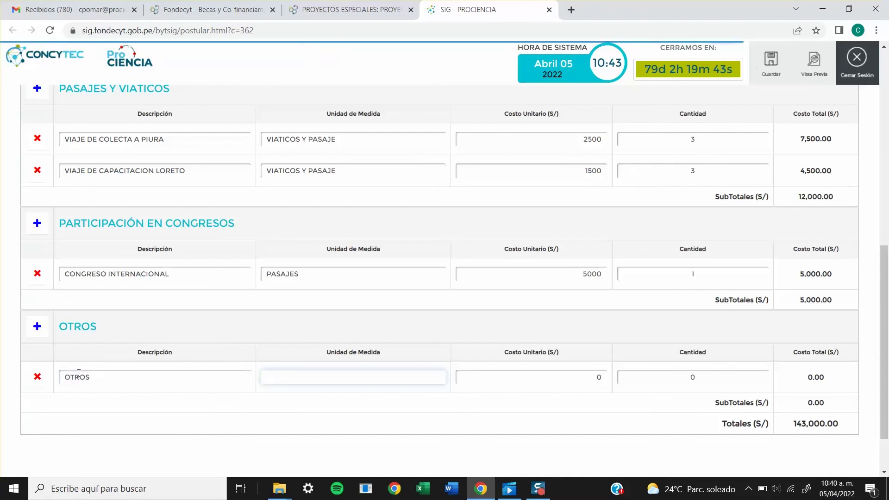
pyautogui.write('UNIDAD')
pyautogui.press('Tab')
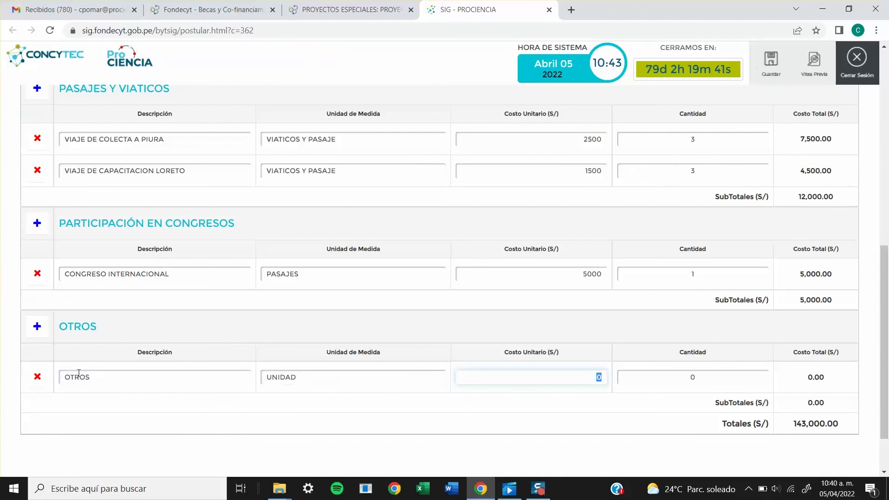
pyautogui.write('1')
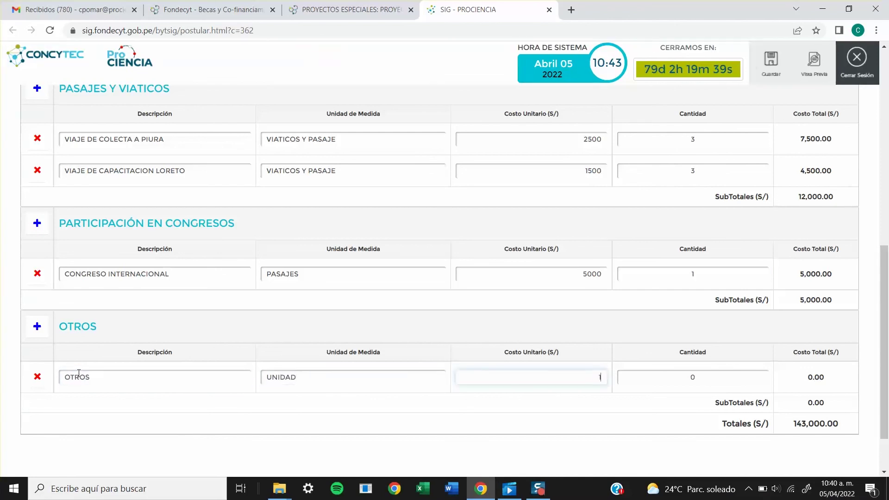
pyautogui.write('500')
pyautogui.press('Tab')
pyautogui.write('4')
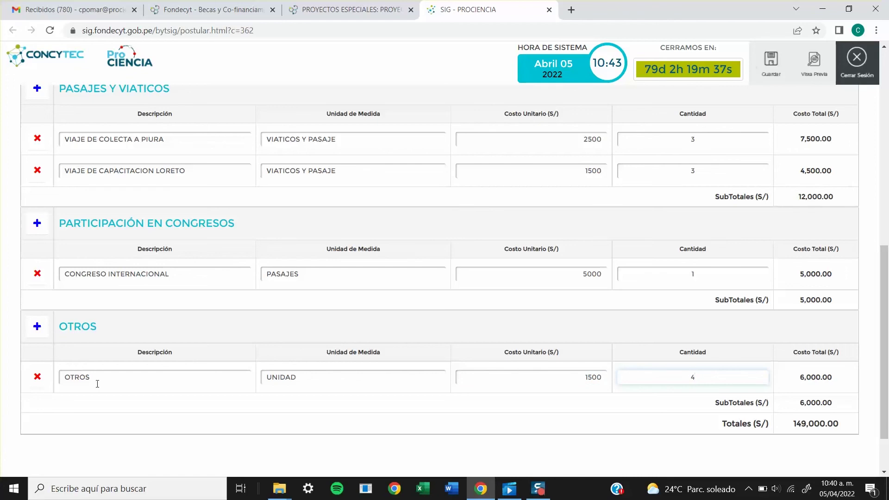
# Save the application with the completed budget and check its overall completion progress
pyautogui.scroll(-2, 119, 376)
pyautogui.scroll(3, 130, 416)
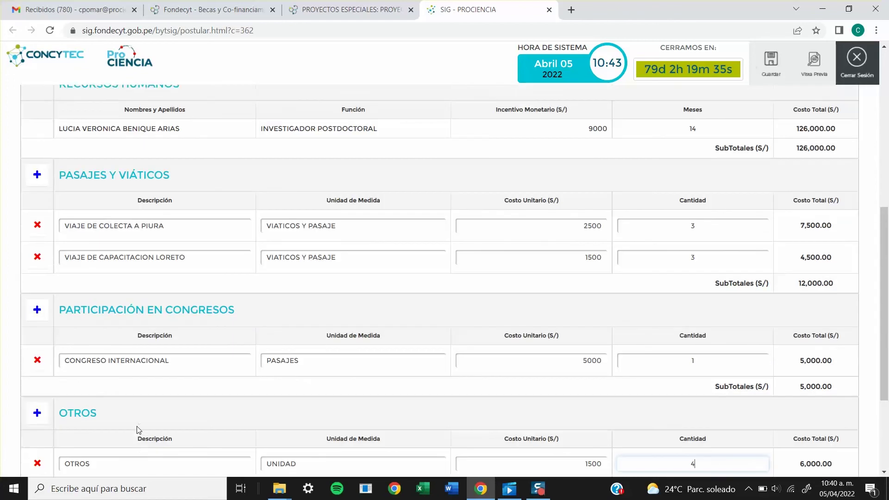
pyautogui.scroll(2, 137, 430)
pyautogui.click(772, 80)
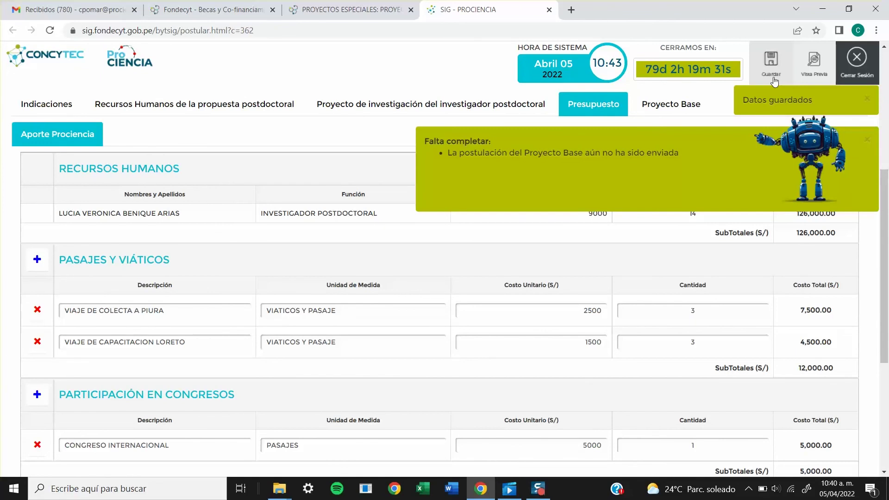
pyautogui.scroll(5, 757, 157)
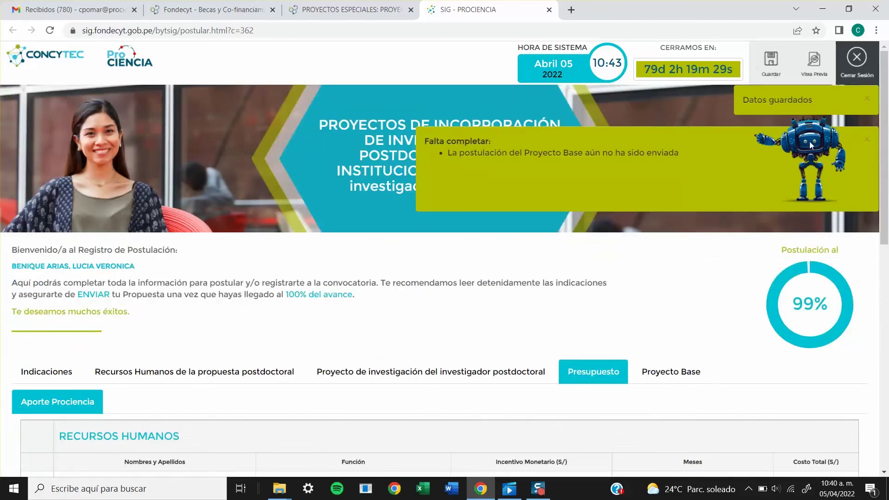
pyautogui.scroll(-1, 807, 140)
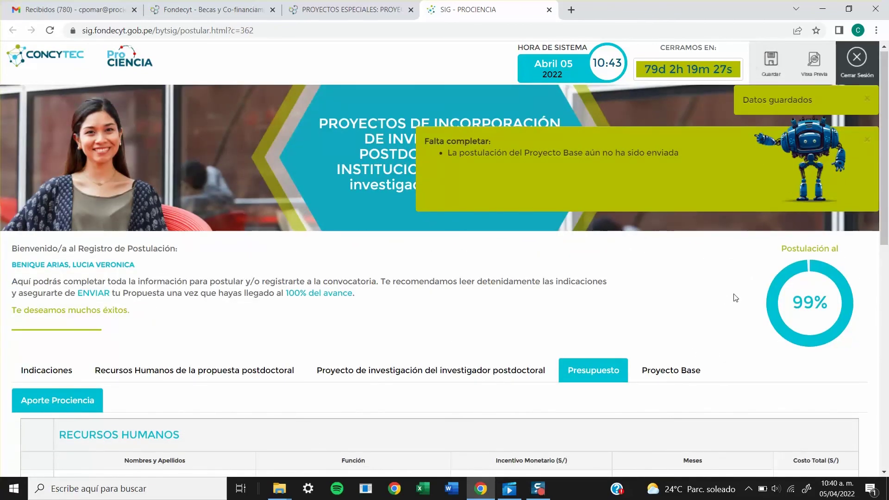
# Save the application again and dismiss all the saved-data and pending-items notifications
pyautogui.click(775, 73)
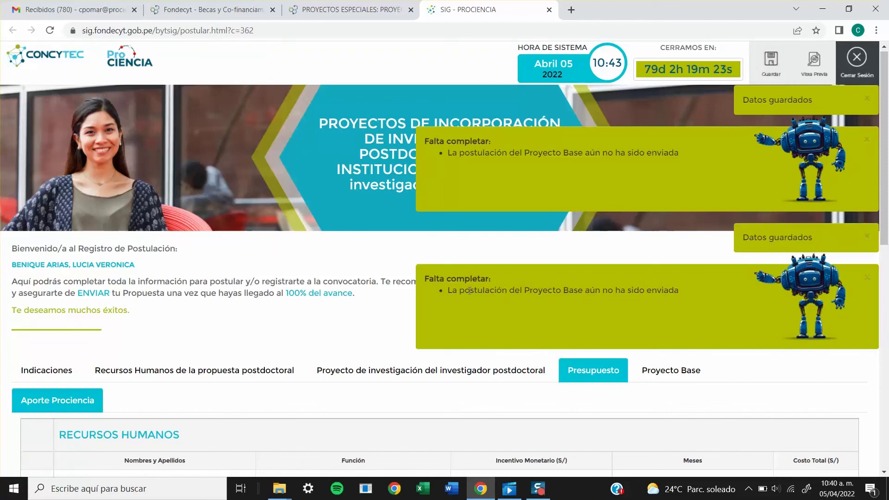
pyautogui.click(868, 278)
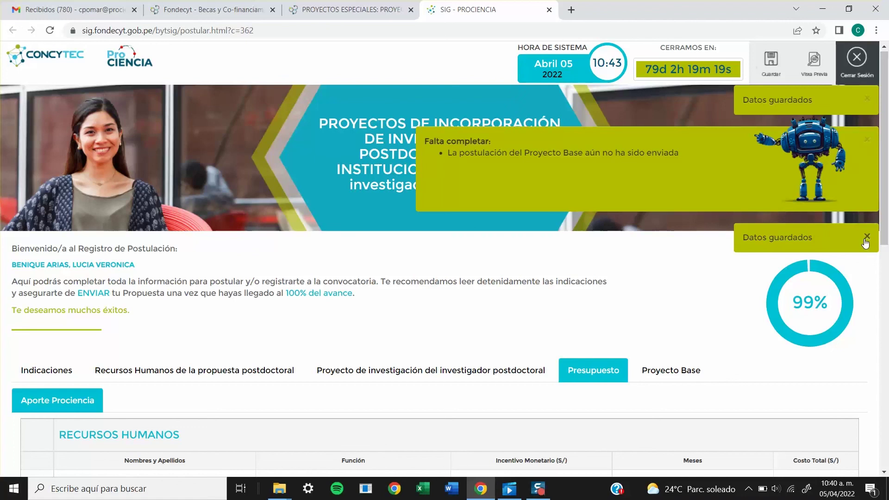
pyautogui.click(866, 237)
pyautogui.click(867, 140)
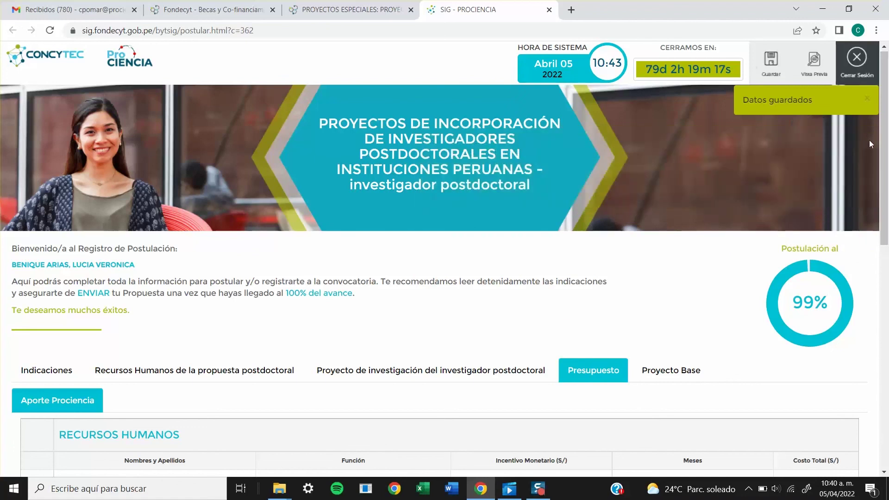
pyautogui.click(866, 99)
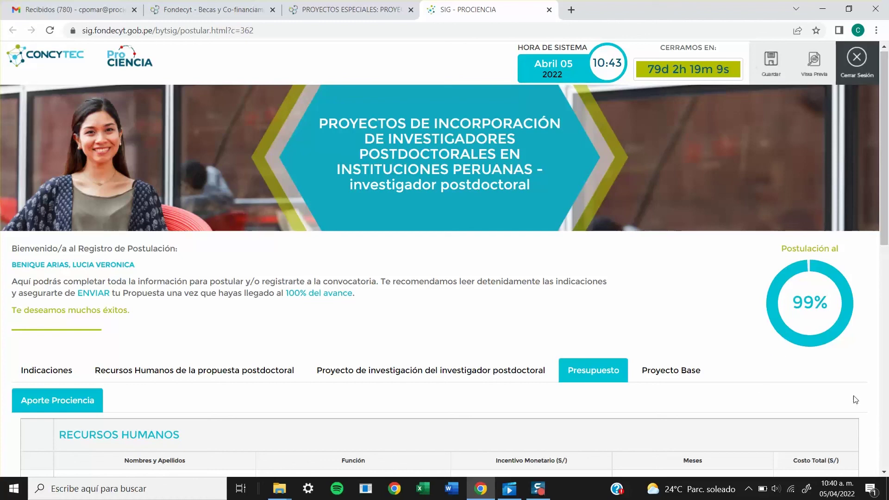
# Look at the Proyecto Base section and the Presupuesto once more, and log out of the application session
pyautogui.click(677, 369)
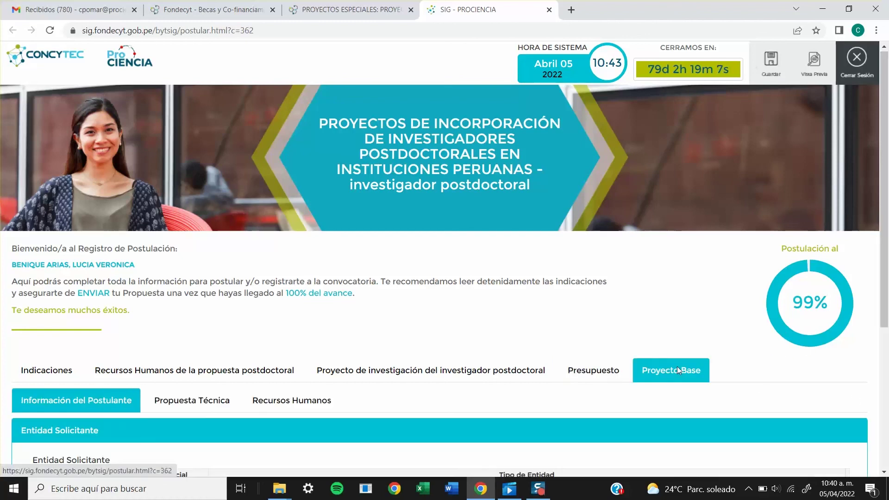
pyautogui.click(582, 368)
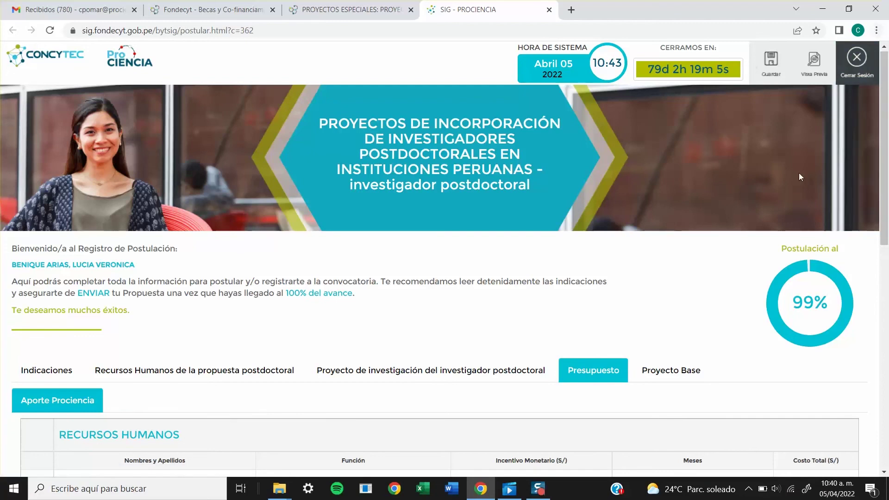
pyautogui.scroll(-3, 798, 173)
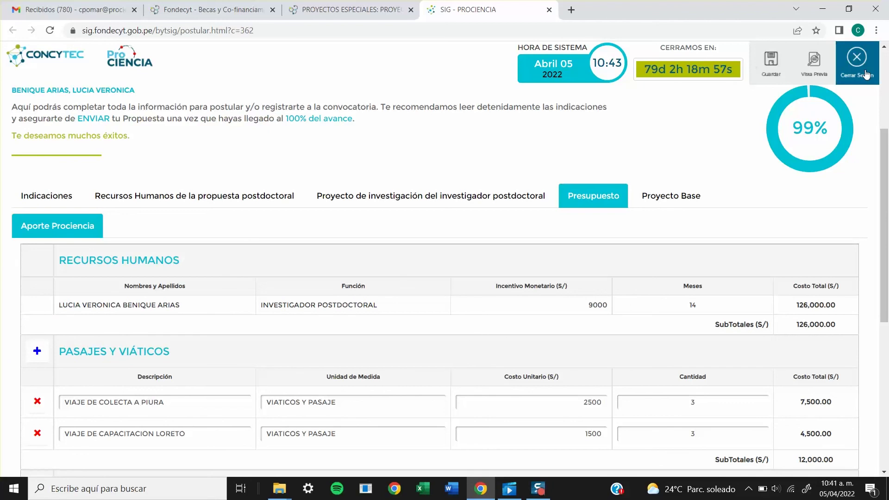
pyautogui.click(865, 74)
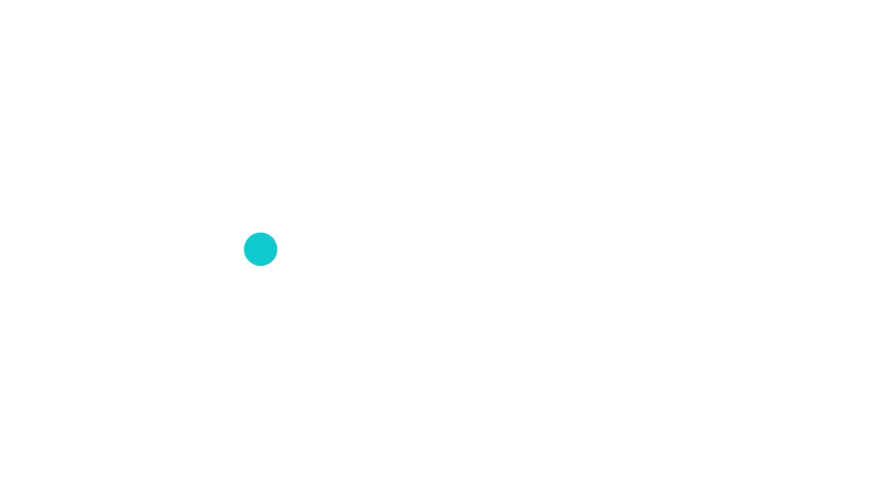